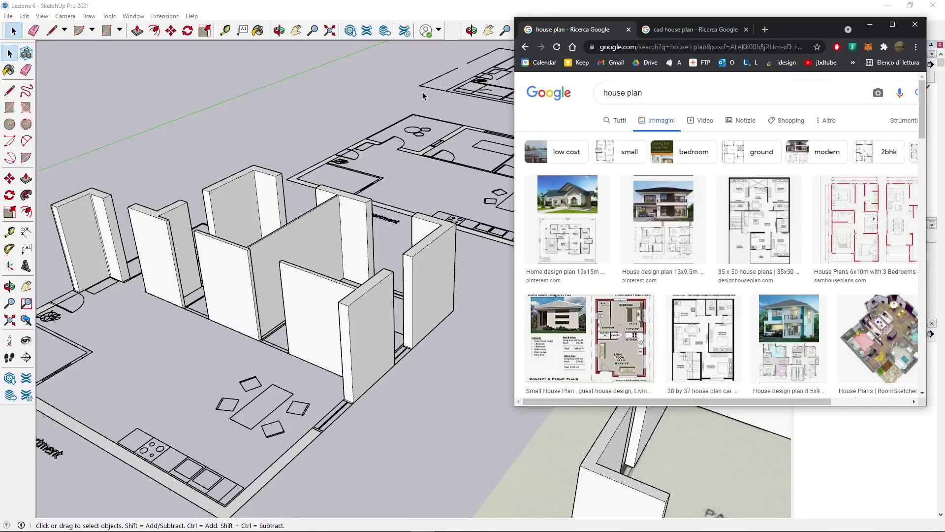
Step: View the 'cad house plan' results, select and deselect a wall face in SketchUp, then return to Chrome
key("ctrl+Tab")
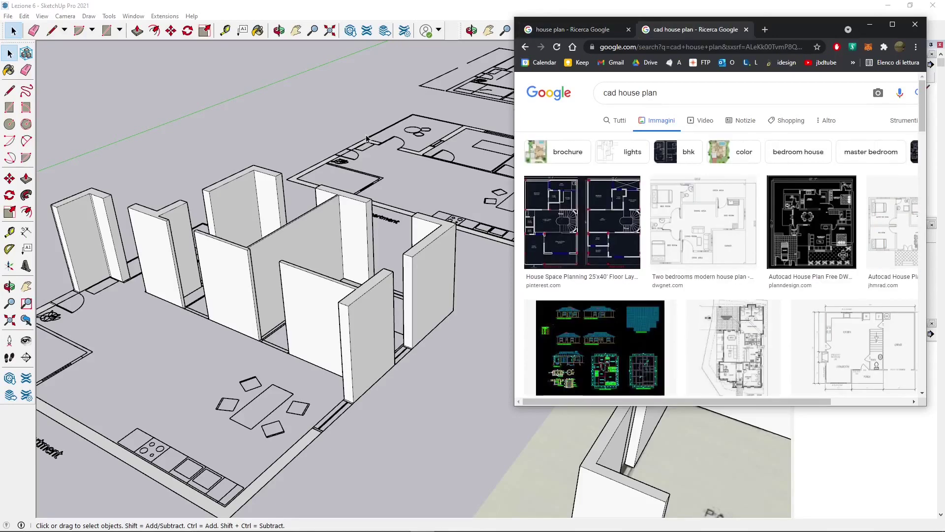
left_click(415, 240)
left_click(297, 254)
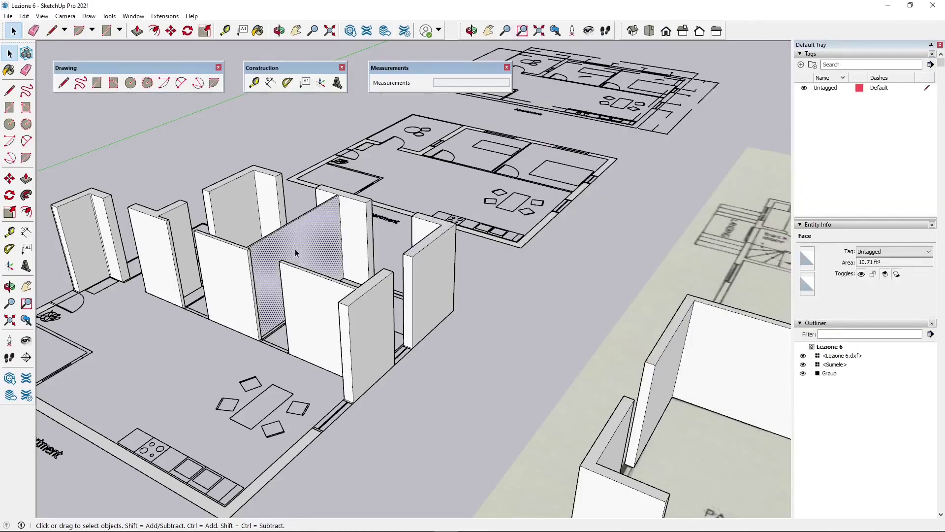
left_click(260, 137)
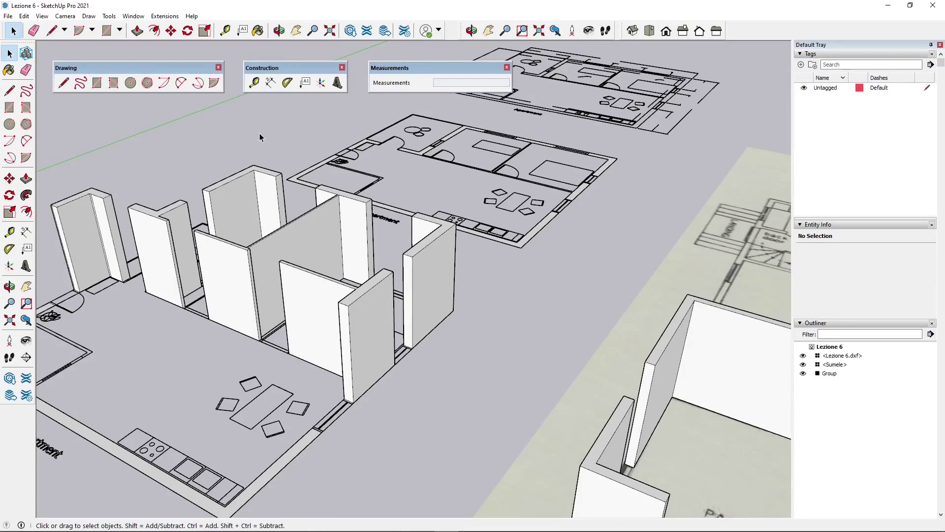
key("alt+Tab")
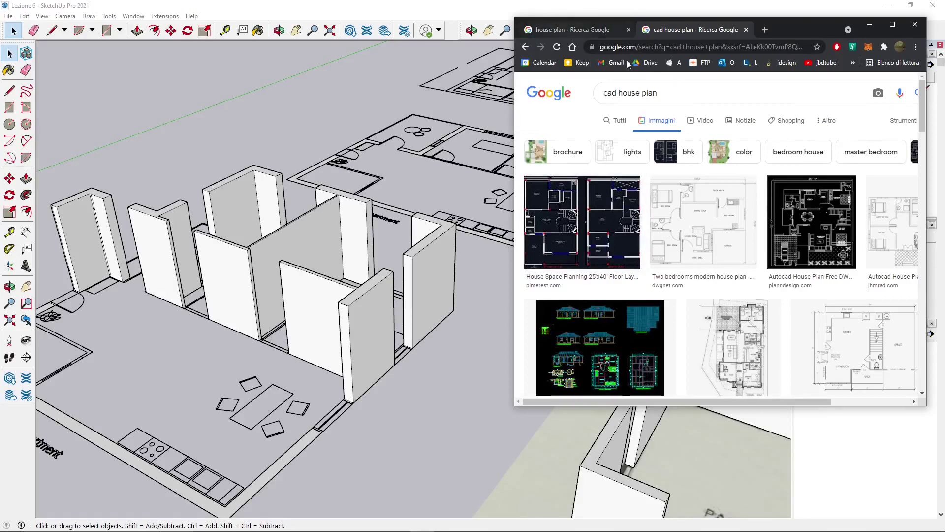
Step: Compare the 'house plan' and 'cad house plan' image results, then minimize Chrome
left_click(551, 28)
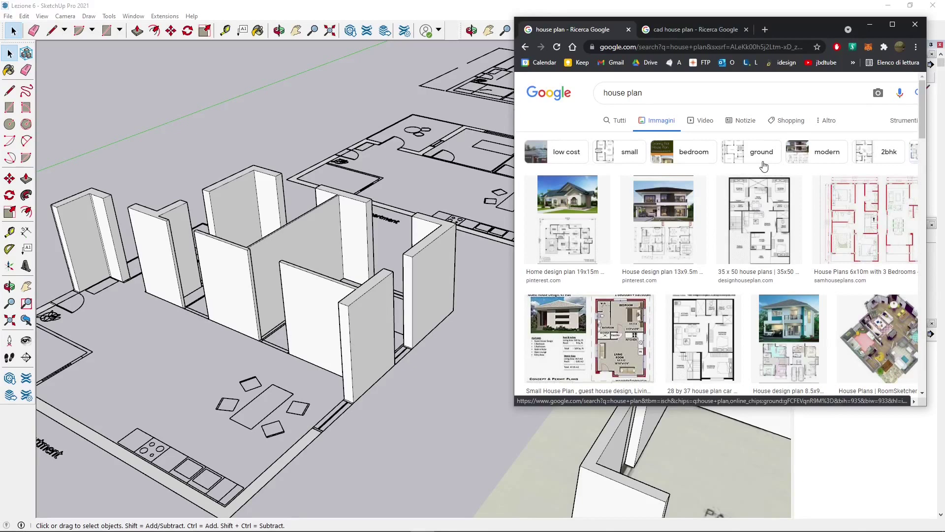
left_click(666, 31)
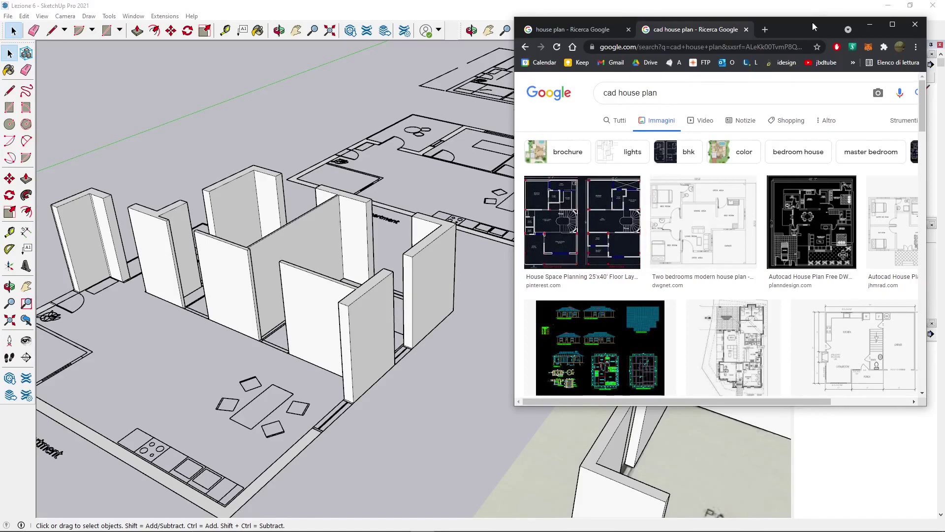
left_click(870, 24)
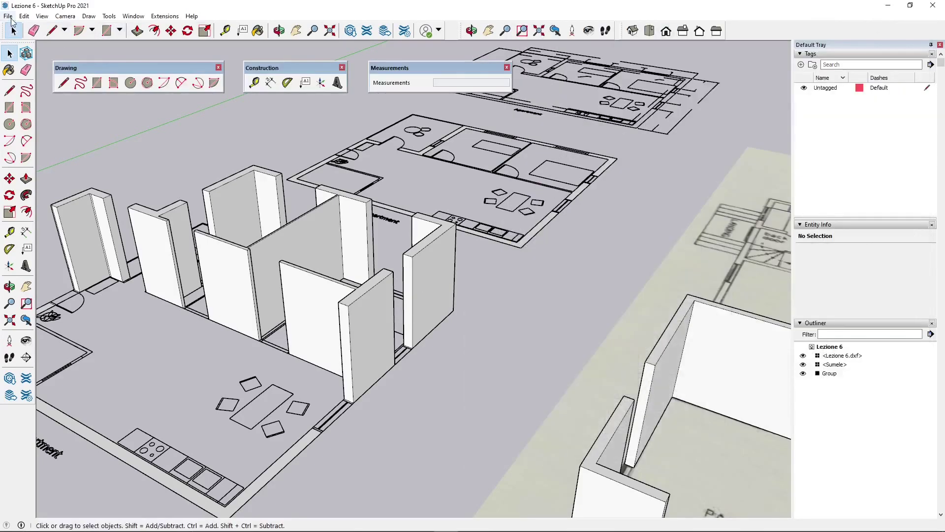
Step: Start a new model with File > New
left_click(8, 16)
left_click(36, 28)
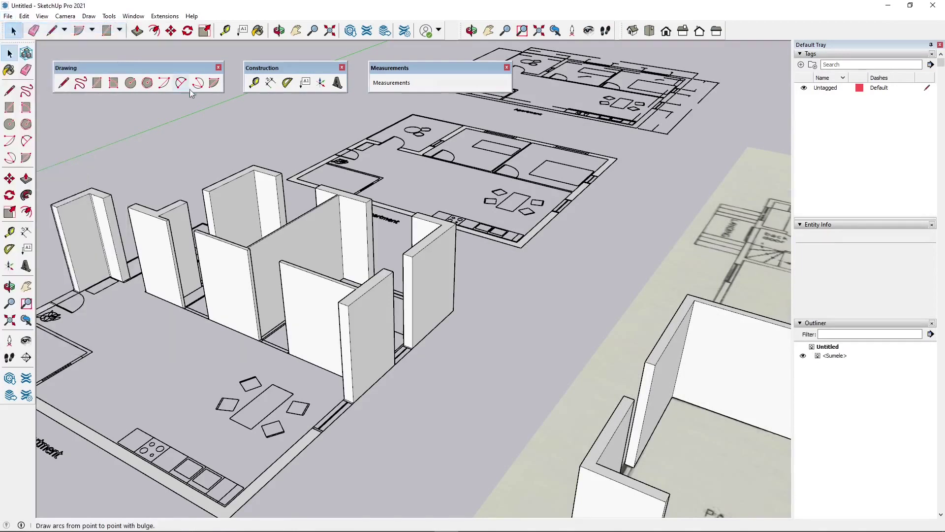
middle_click_drag(279, 427, 323, 406)
Step: Delete the default scale figure so only the axes remain
left_click_drag(231, 311, 335, 475)
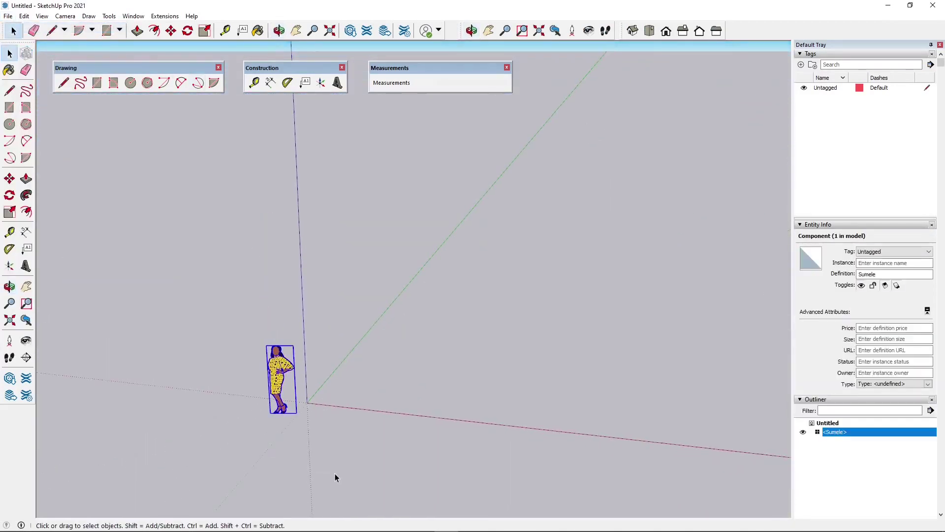
key("Delete")
middle_click_drag(335, 473, 386, 314)
middle_click_drag(341, 282, 323, 297)
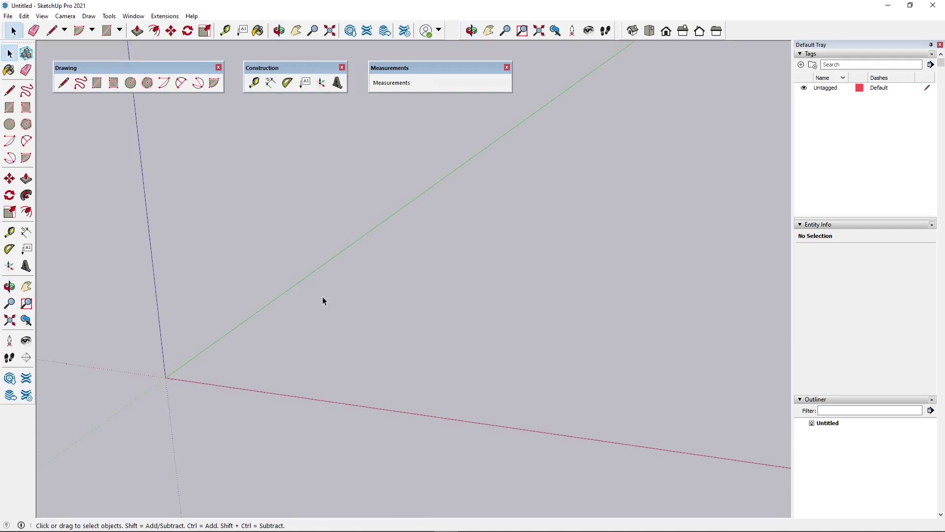
Step: Draw a rectangular floor face starting near the origin
left_click(97, 82)
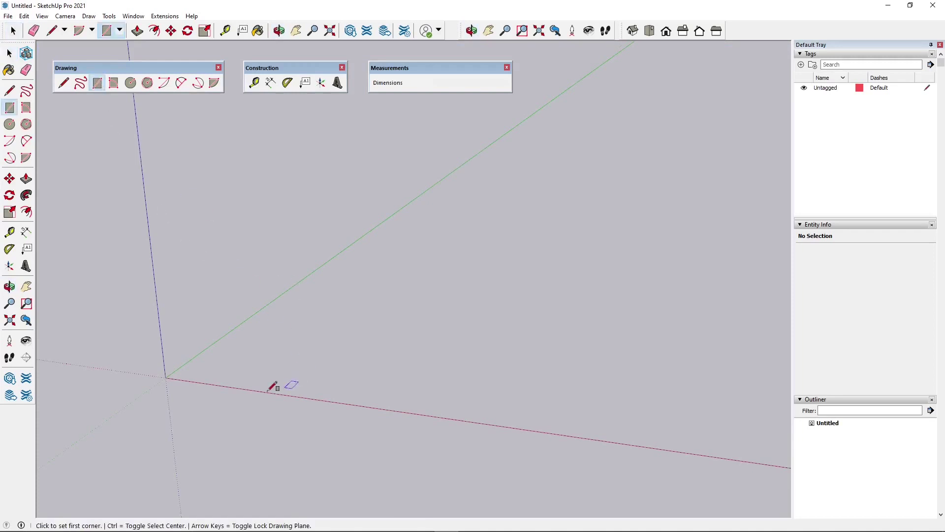
left_click(226, 365)
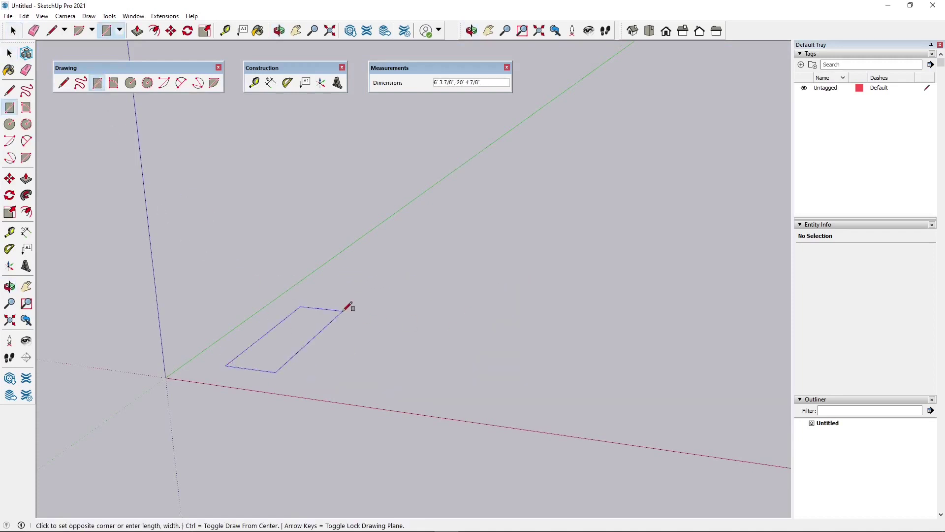
left_click(618, 268)
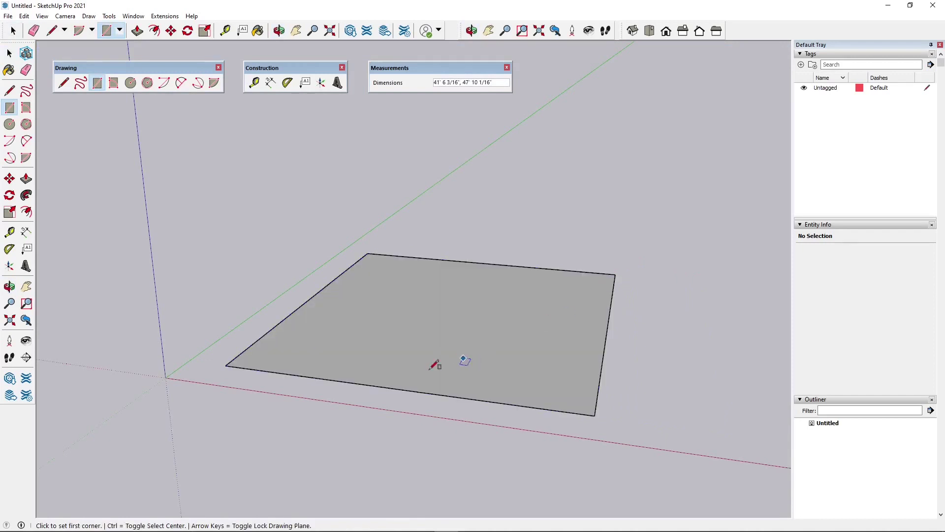
middle_click_drag(433, 363, 384, 401)
key("r")
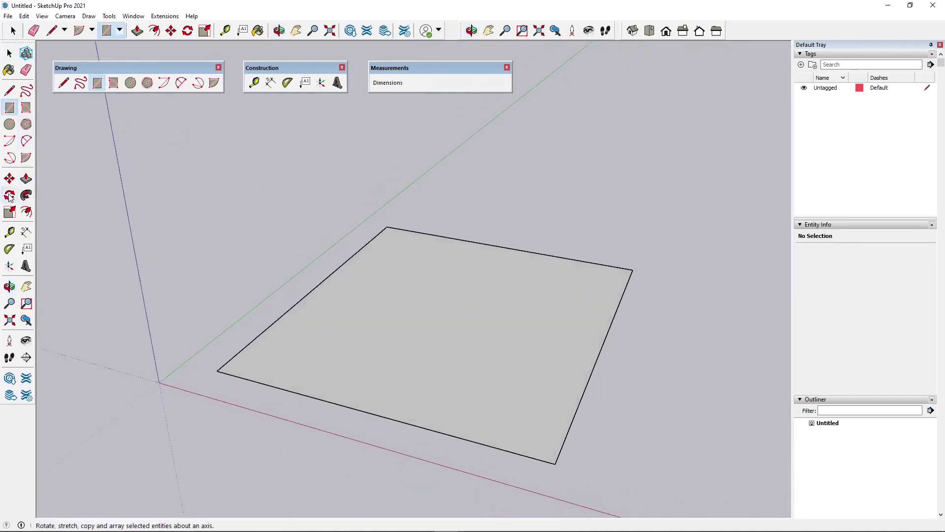
Step: Offset the floor's edge inward and pull the border ring up into walls about 14' 7/8" tall
left_click(26, 212)
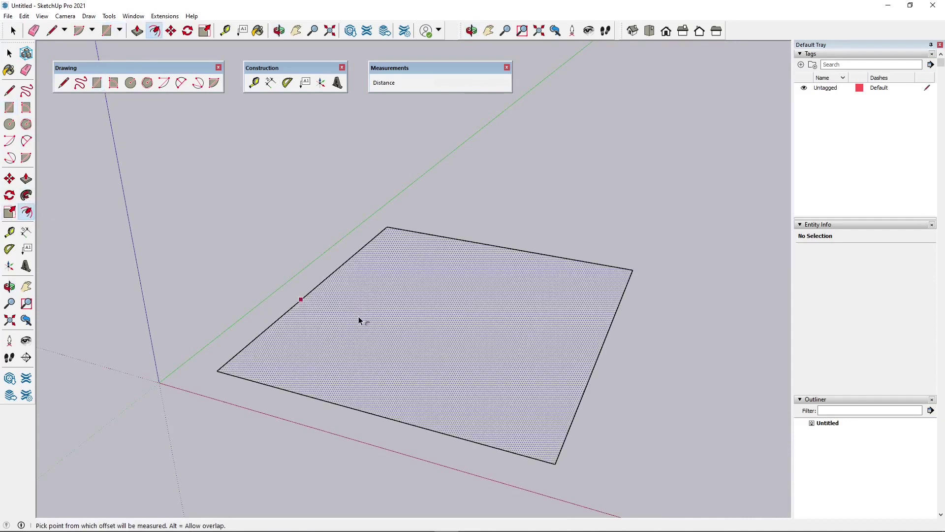
left_click(298, 302)
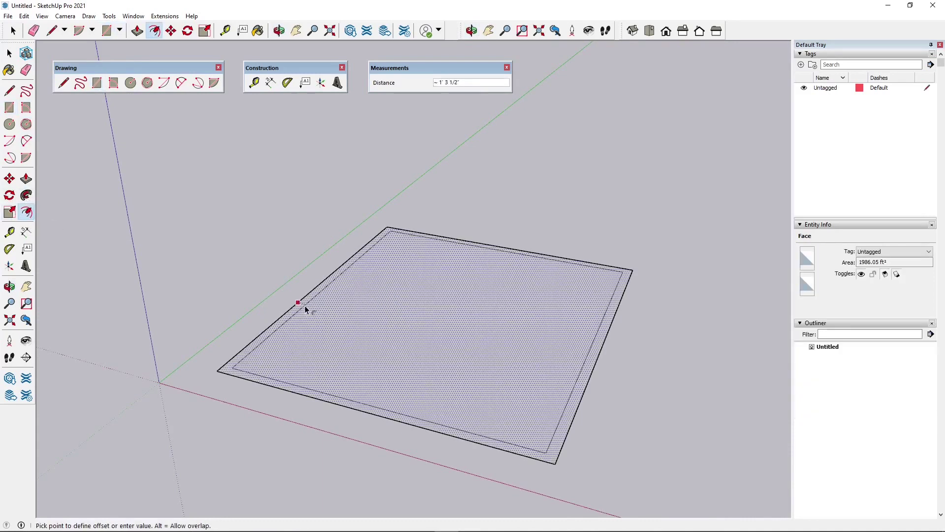
left_click(306, 305)
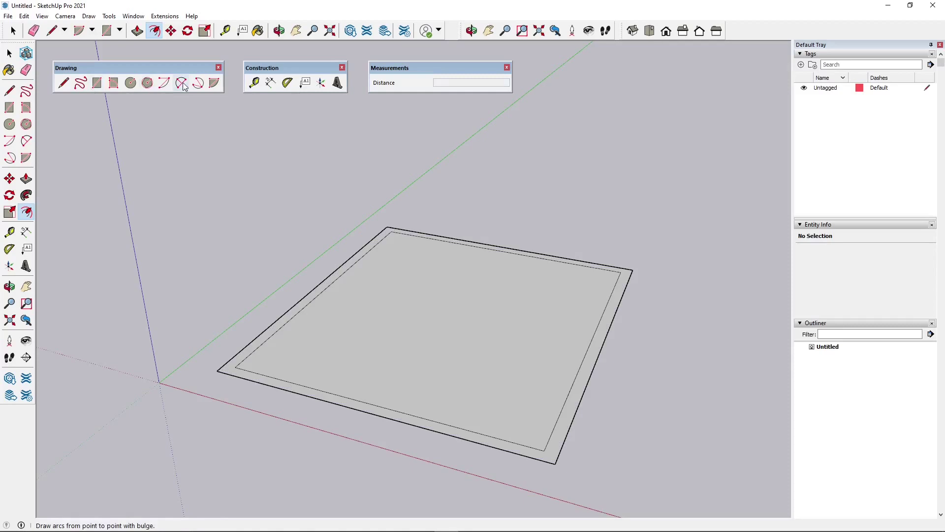
left_click(28, 177)
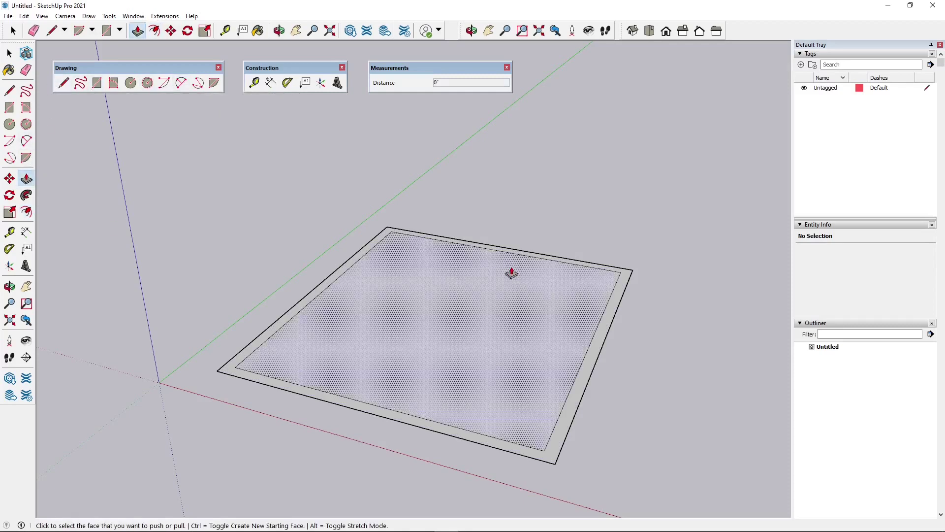
left_click(372, 244)
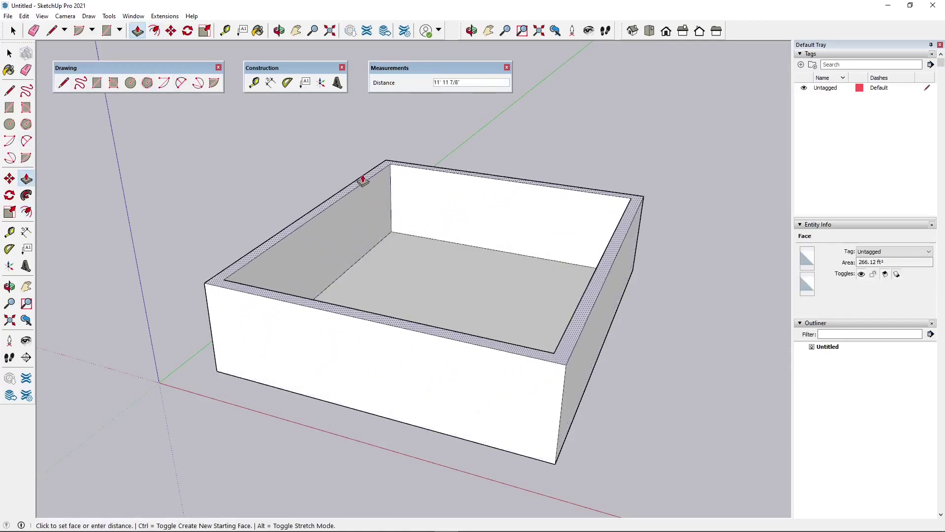
left_click(370, 165)
middle_click_drag(373, 231, 384, 103)
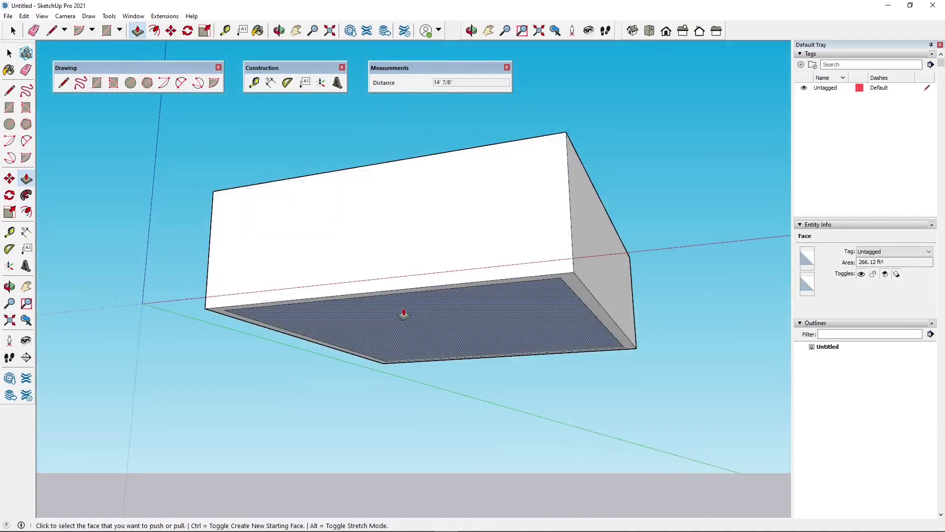
middle_click_drag(404, 313, 288, 414)
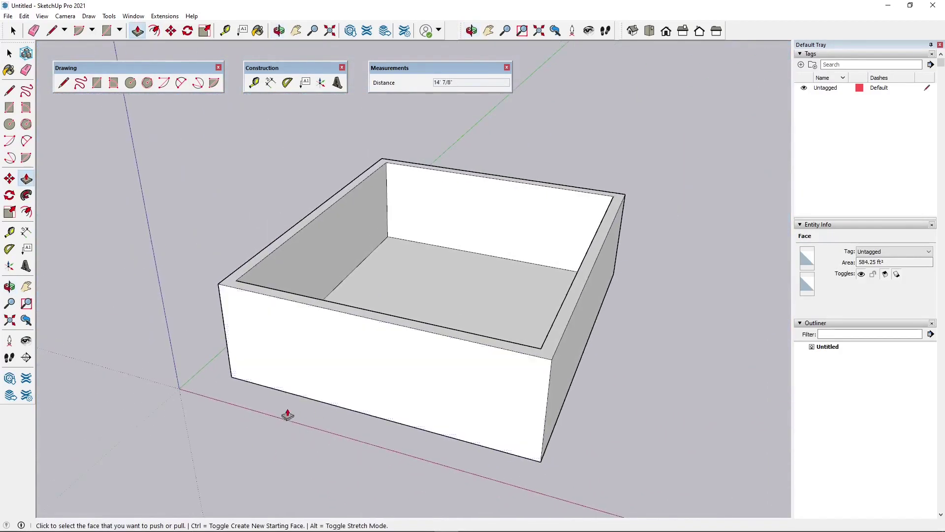
scroll(239, 394, "up", 3)
middle_click_drag(239, 394, 202, 249)
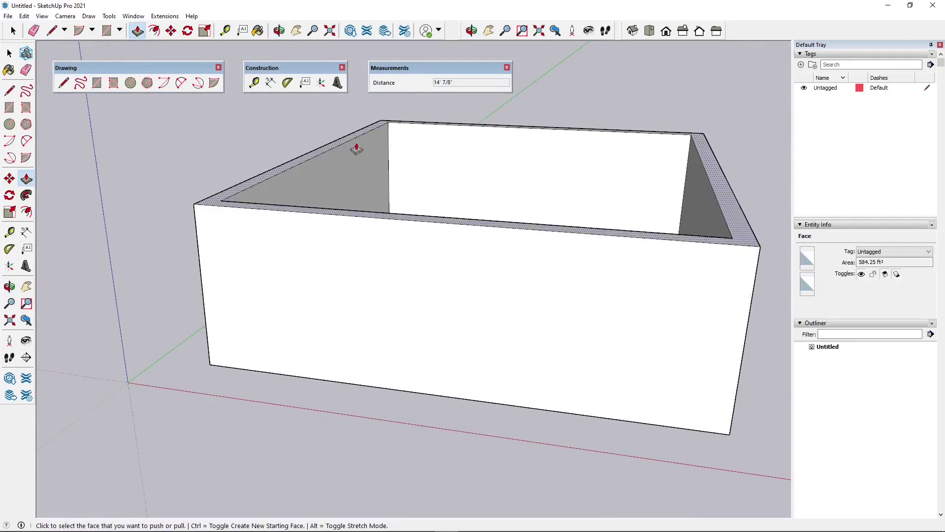
Step: Draw a tall 32.77 ft² rectangle on the front wall for the window
left_click(97, 83)
scroll(270, 327, "up", 5)
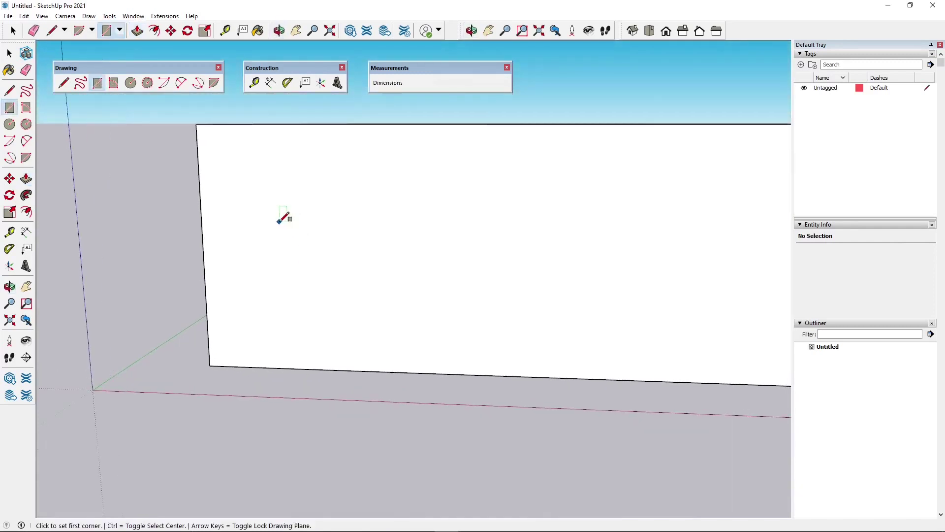
left_click(282, 332)
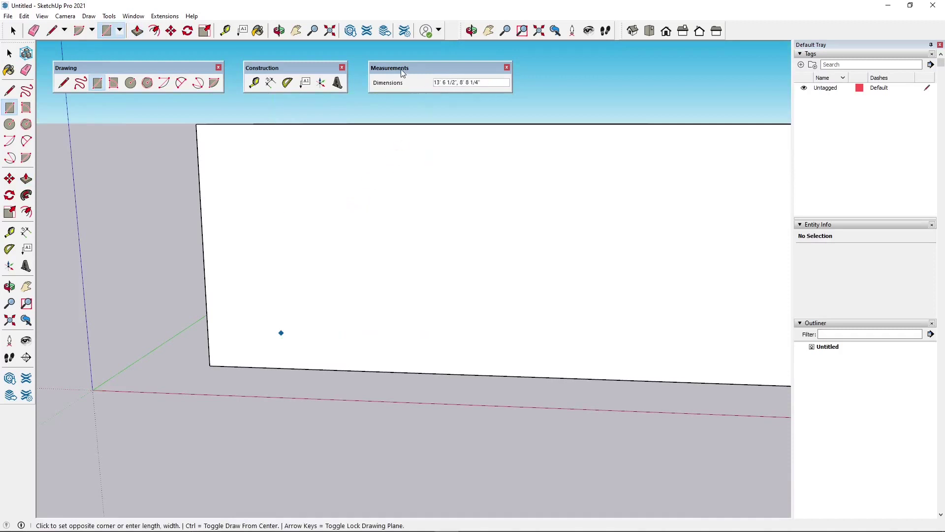
left_click(343, 187)
key("space")
mouse_move(344, 187)
middle_mouse_down()
mouse_move(347, 251)
mouse_move(445, 238)
mouse_move(614, 246)
mouse_move(638, 301)
mouse_move(473, 274)
mouse_move(395, 219)
mouse_move(443, 213)
mouse_move(340, 177)
middle_mouse_up()
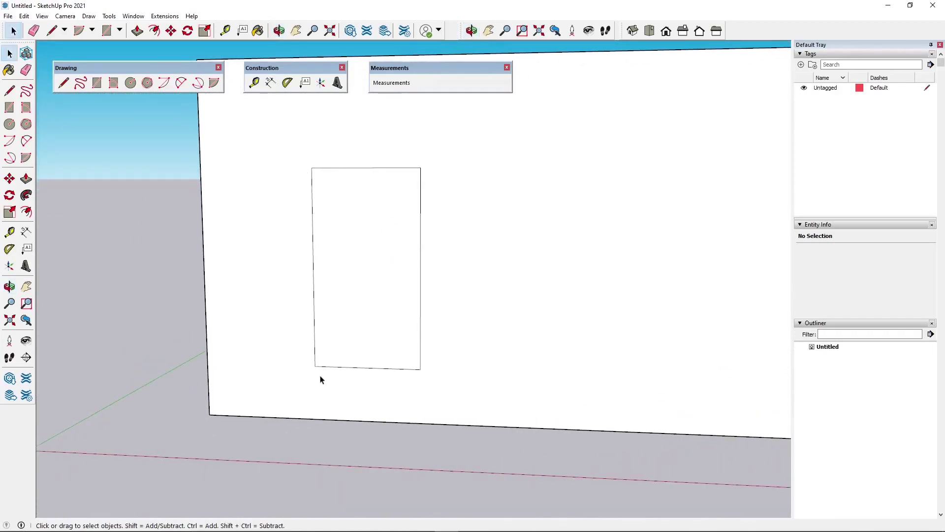
middle_click_drag(408, 182, 380, 212)
left_click(381, 208)
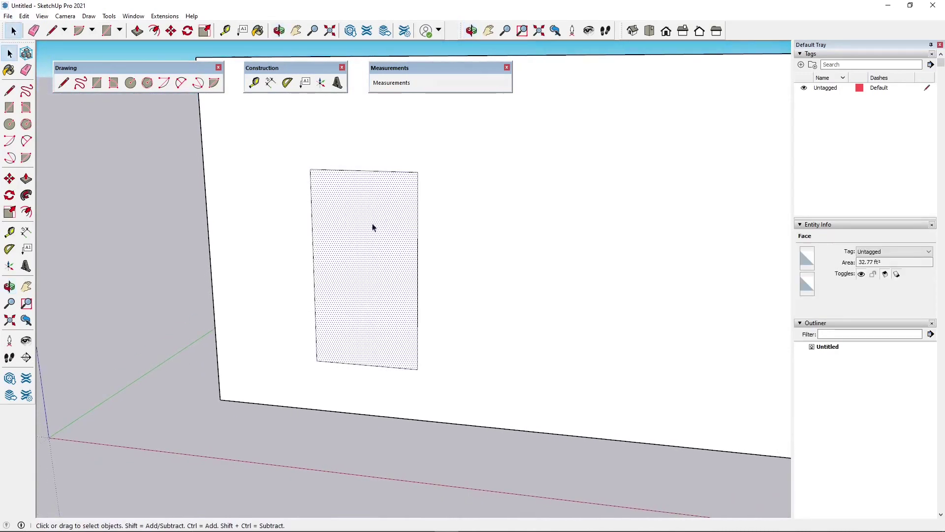
middle_click_drag(328, 242, 263, 213)
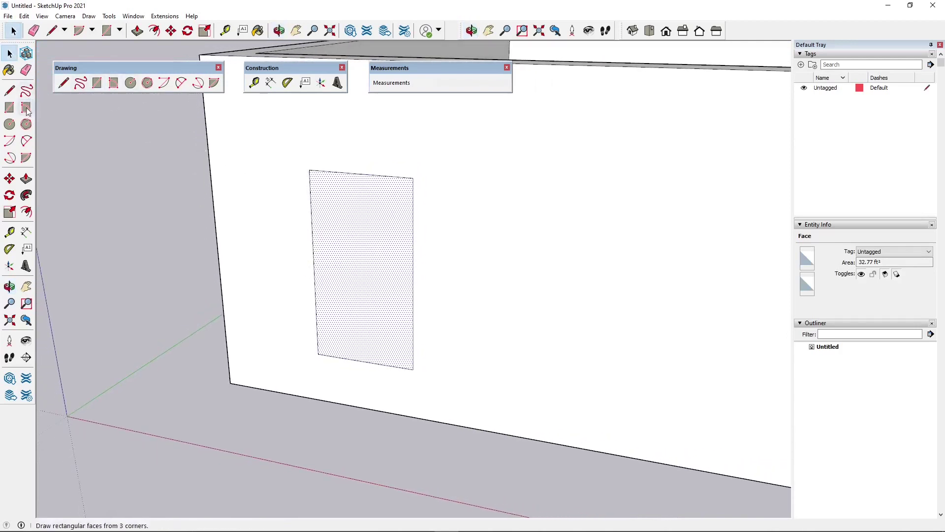
Step: Push the rectangle into the wall and move the recessed face further back
left_click(26, 179)
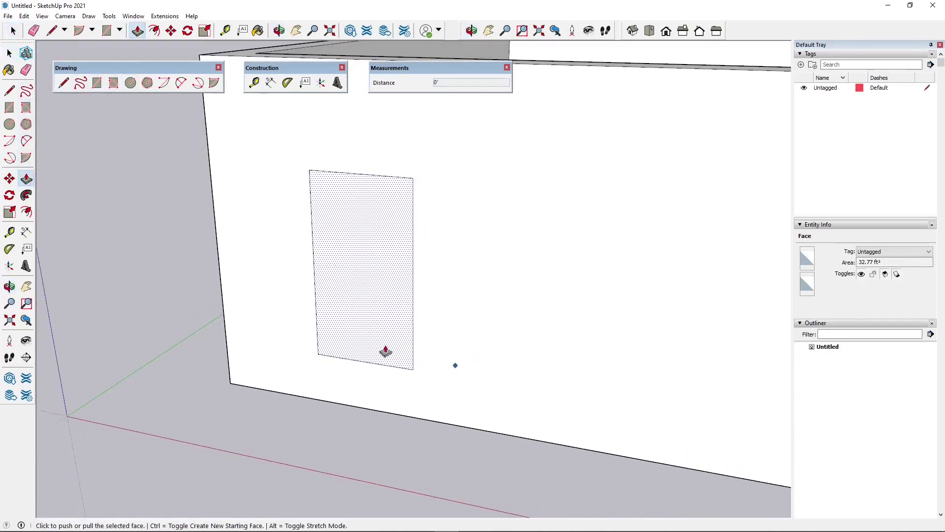
left_click(386, 353)
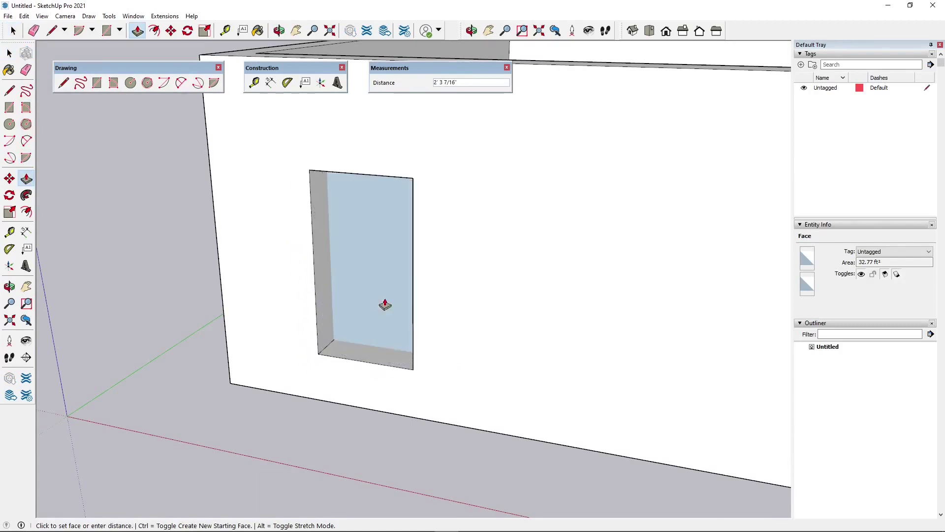
left_click(386, 293)
middle_click_drag(386, 293, 242, 323)
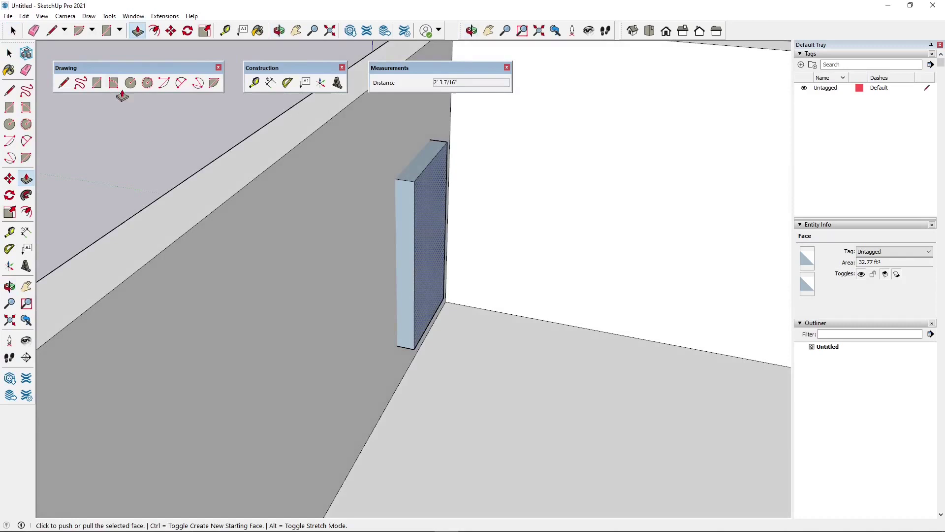
key("m")
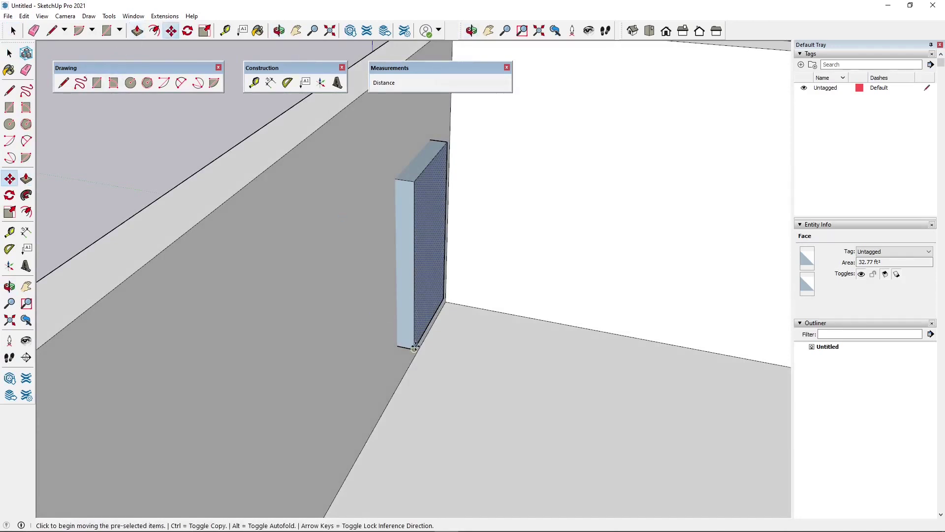
left_click(415, 347)
left_click(392, 273)
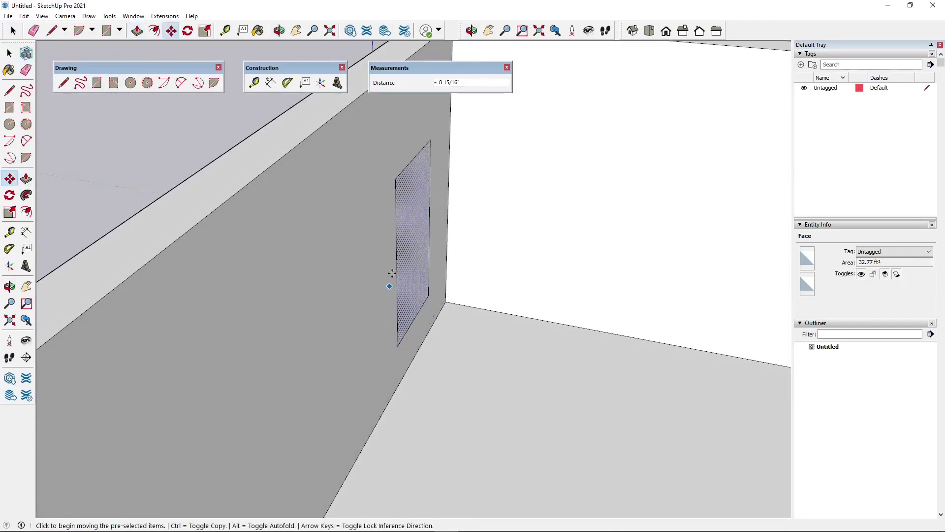
middle_click_drag(417, 279, 190, 158)
Step: Delete the recessed face, leaving a rectangular hole through the wall
key("space")
left_click(232, 223)
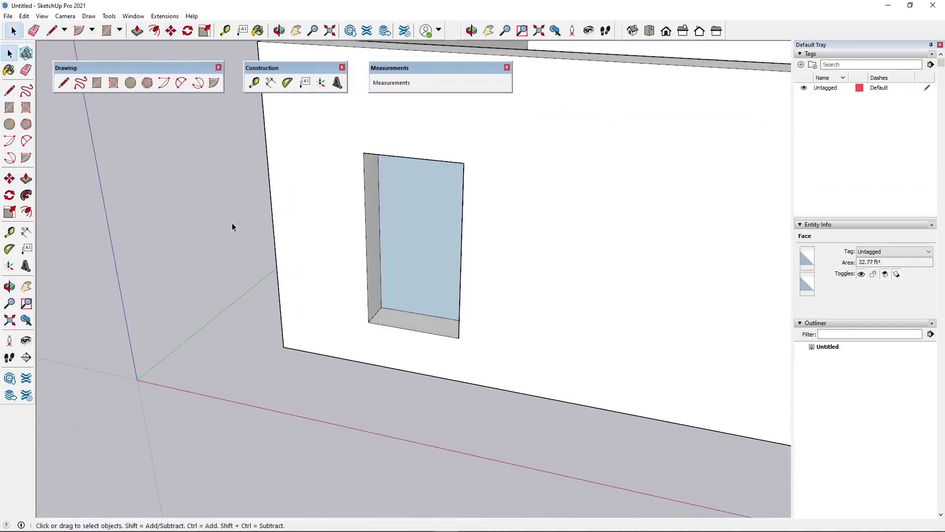
middle_click_drag(232, 222, 363, 298)
left_click(422, 242)
key("Delete")
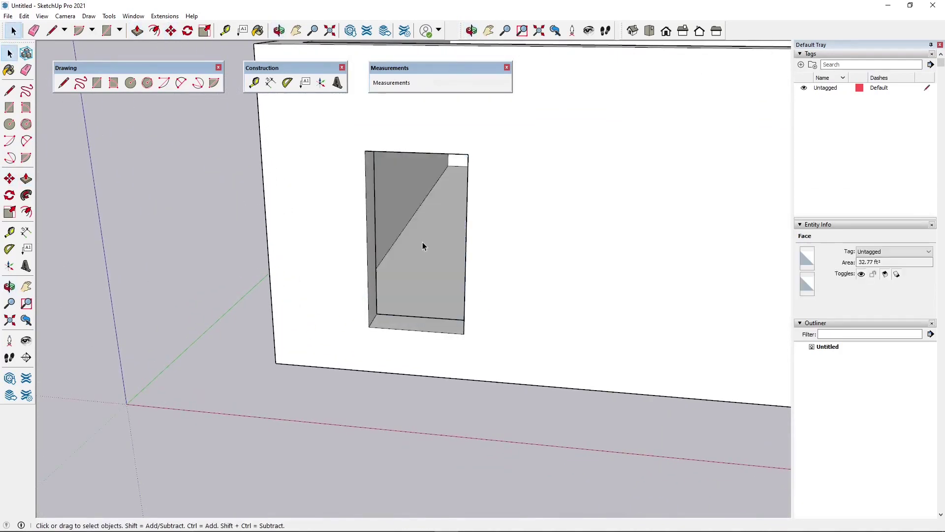
scroll(422, 242, "down", 1)
middle_click_drag(422, 242, 468, 268)
scroll(426, 289, "up", 4)
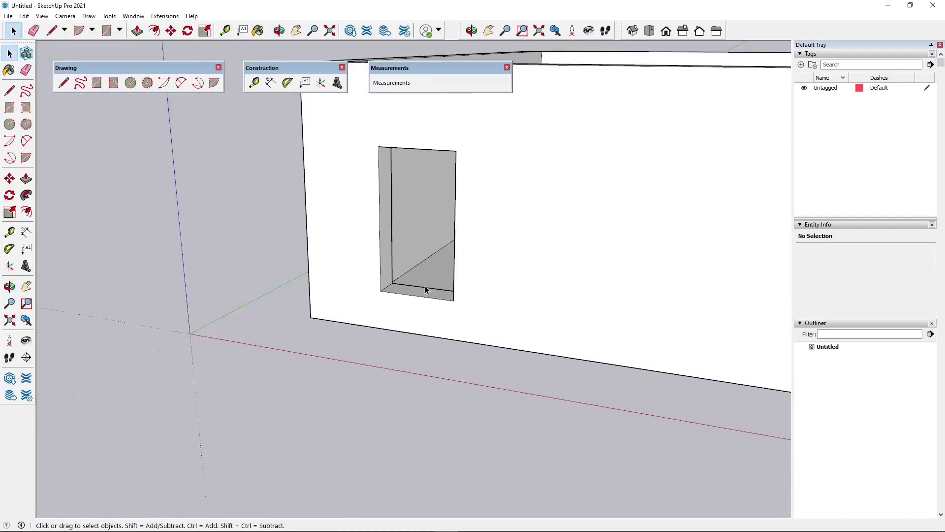
Step: Undo the hole so the window rectangle is flat on the wall again
left_click(422, 295)
key("ctrl+z")
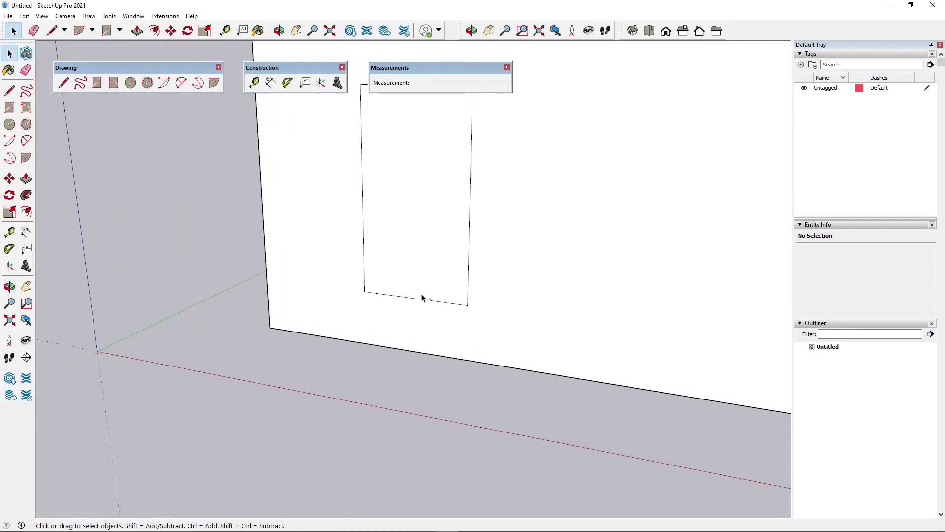
scroll(422, 326, "down", 1)
scroll(422, 327, "down", 1)
left_click(411, 222)
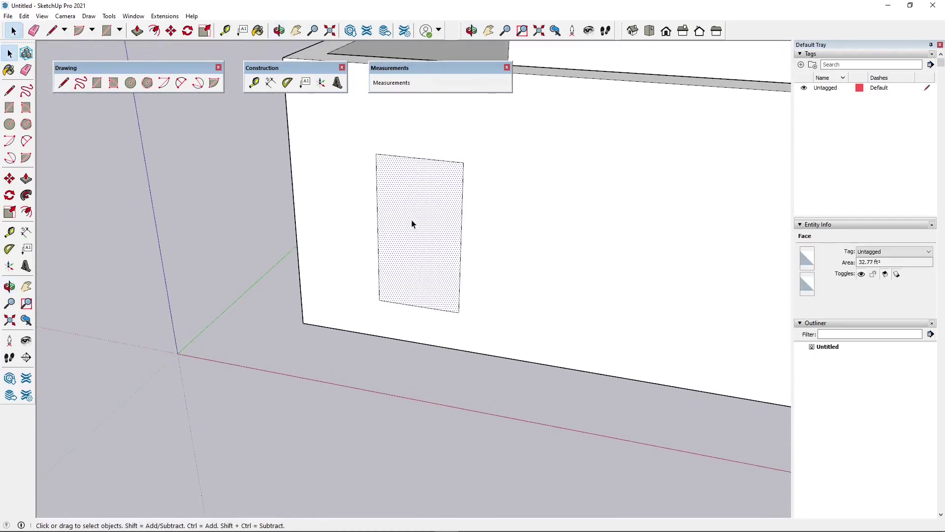
scroll(411, 229, "up", 2)
middle_click_drag(411, 233, 384, 274)
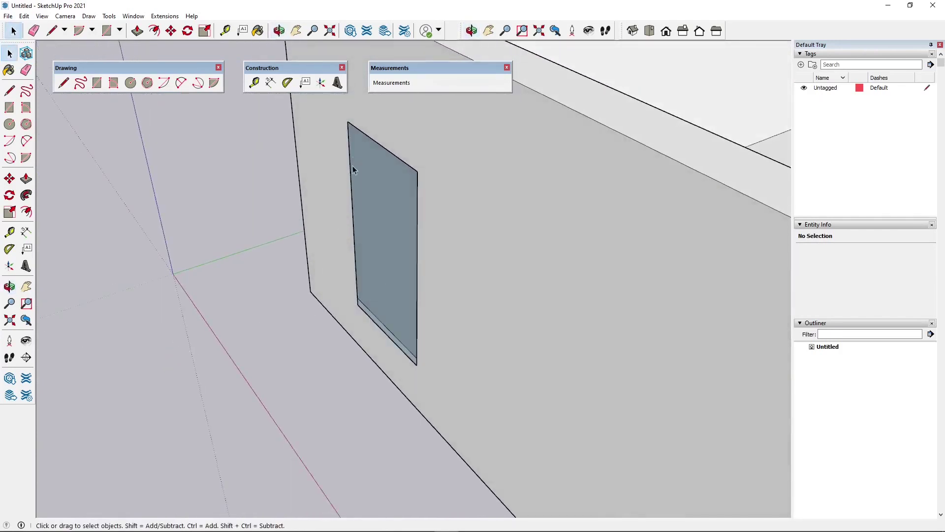
middle_click_drag(352, 166, 523, 186)
scroll(524, 186, "down", 1)
Step: Copy the rectangle's edges with Ctrl+Move to make an inset outline inside it
left_click_drag(384, 113, 517, 300)
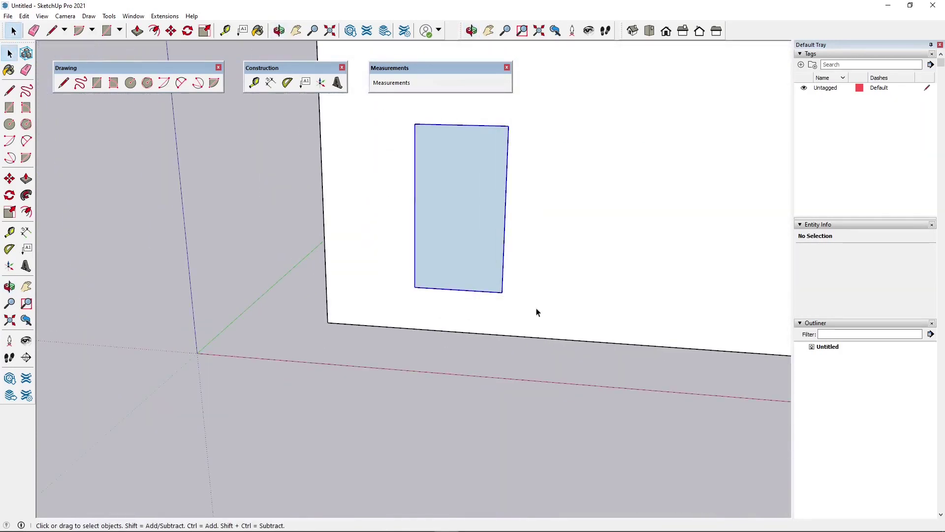
left_click(170, 30)
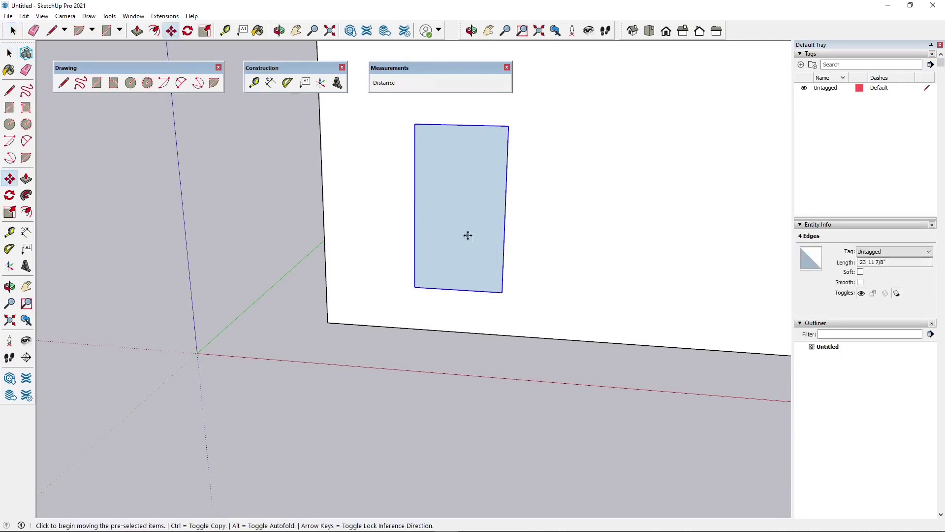
key("ctrl")
middle_click_drag(466, 238, 411, 289)
left_click(412, 286)
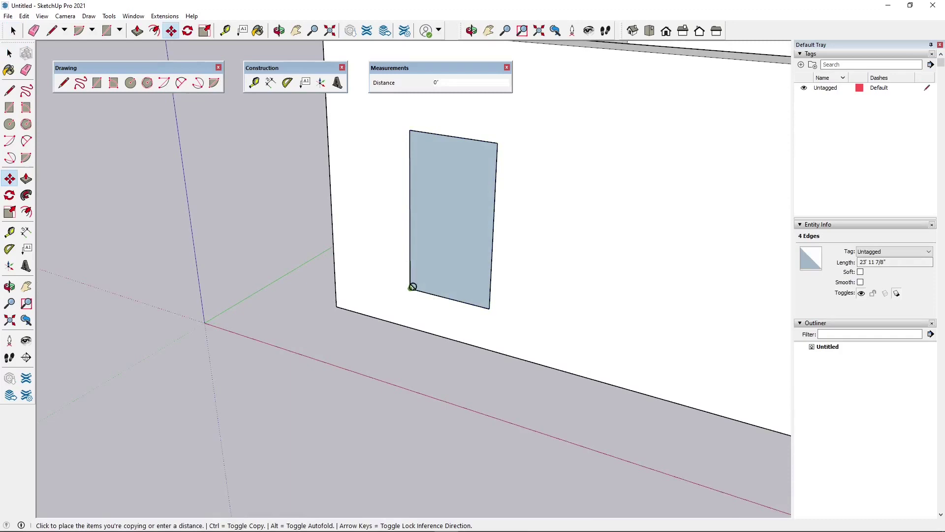
left_click(426, 275)
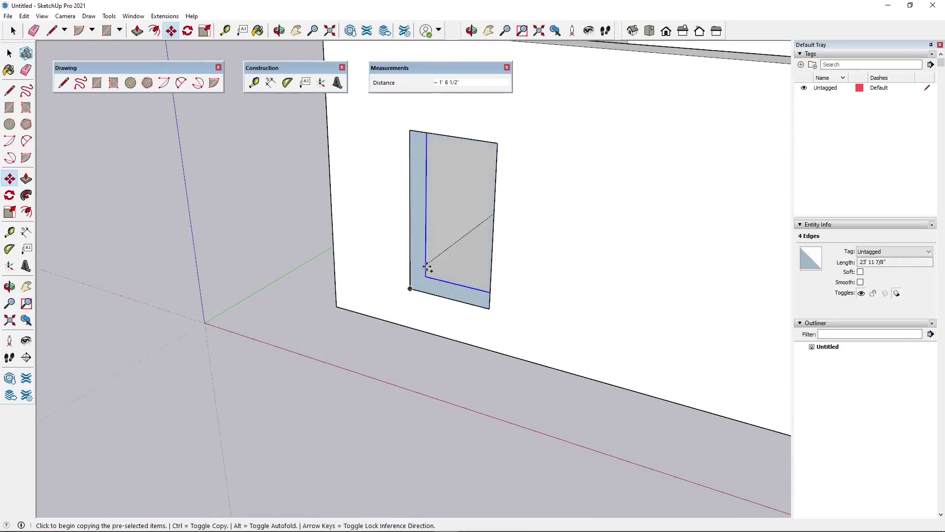
middle_click_drag(437, 297, 427, 247)
scroll(433, 246, "up", 3)
scroll(349, 345, "down", 1)
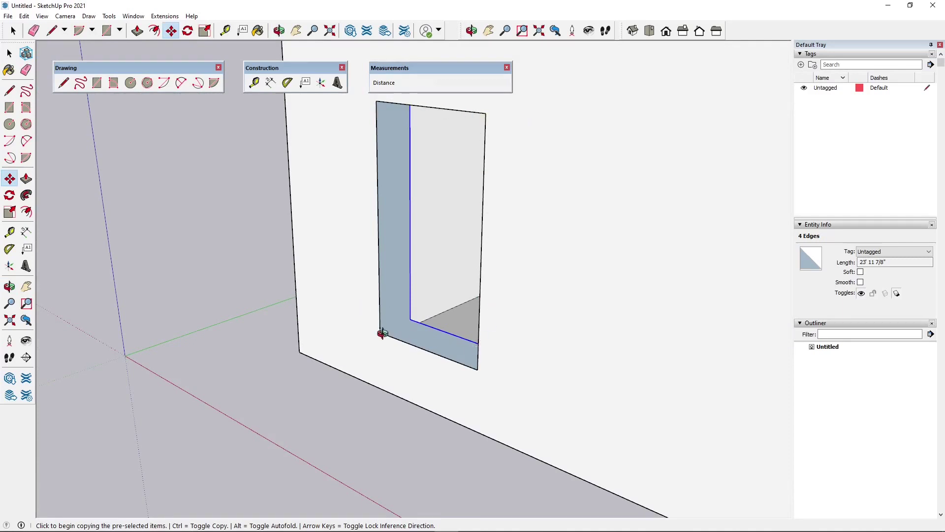
mouse_move(382, 331)
middle_mouse_down()
mouse_move(392, 331)
mouse_move(382, 329)
middle_mouse_up()
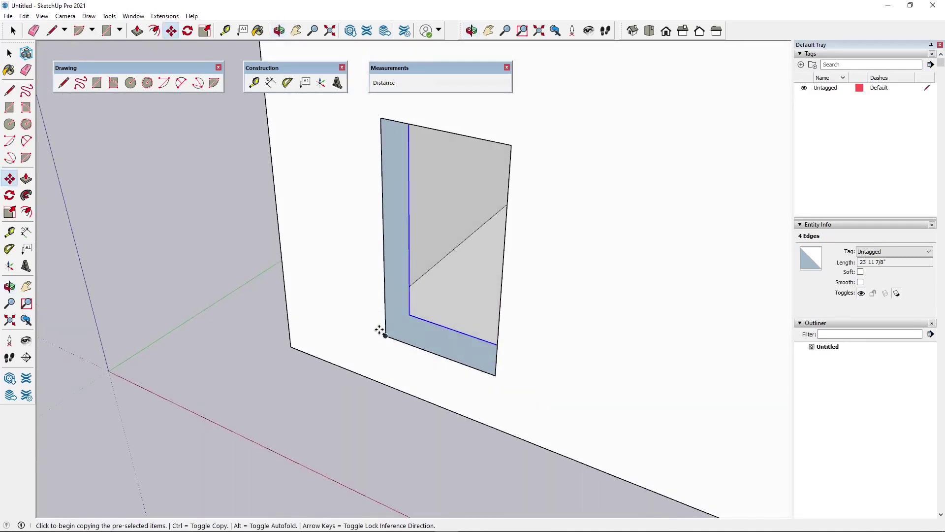
Step: Draw an edge up the opening's left side from the lower-left to the top-left corner
left_click(63, 83)
left_click(386, 335)
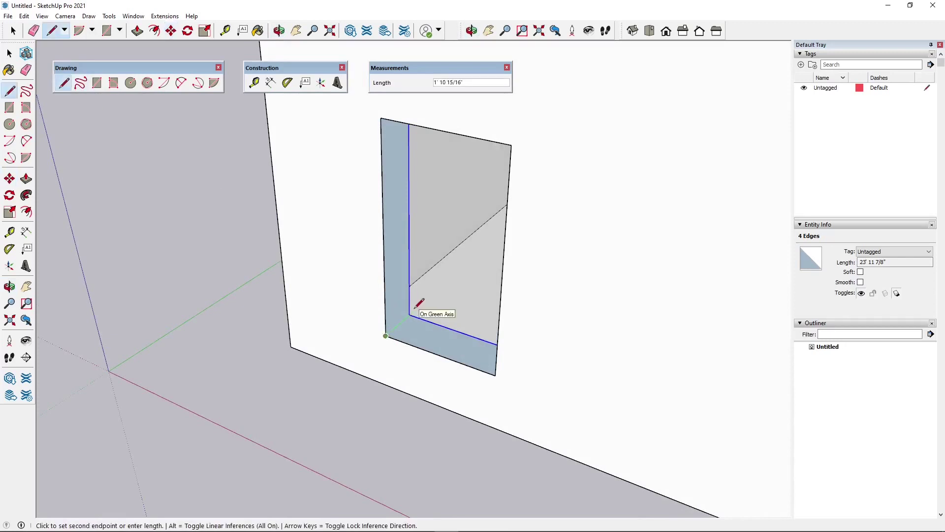
middle_click_drag(414, 306, 382, 147)
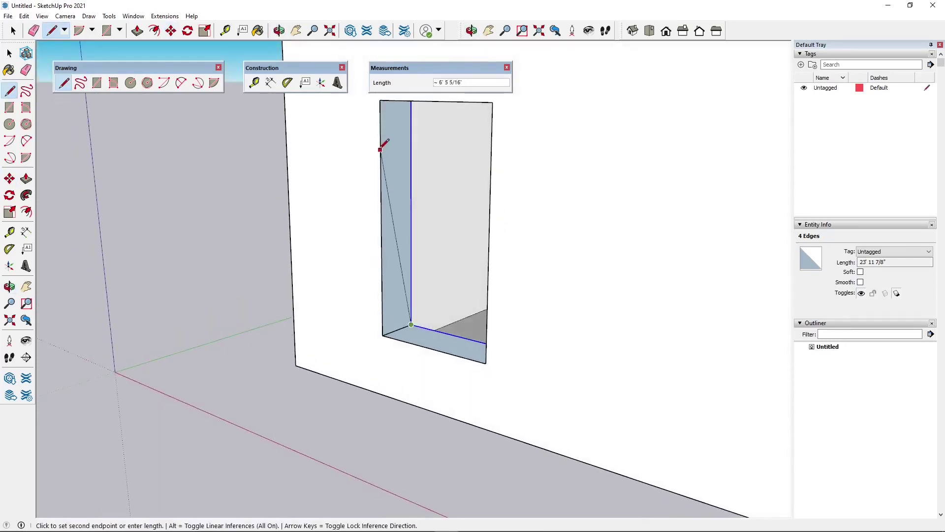
middle_click_drag(394, 100, 431, 114)
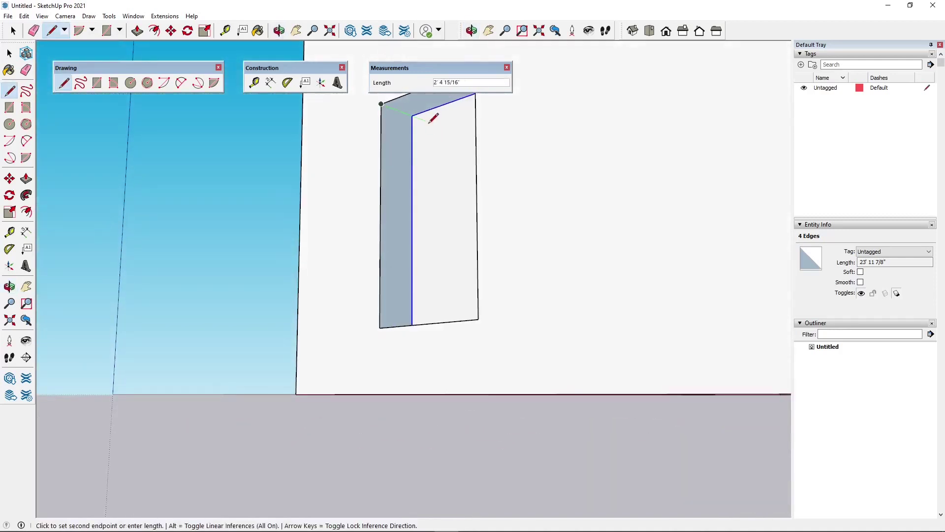
left_click(413, 115)
middle_click_drag(369, 189, 540, 243)
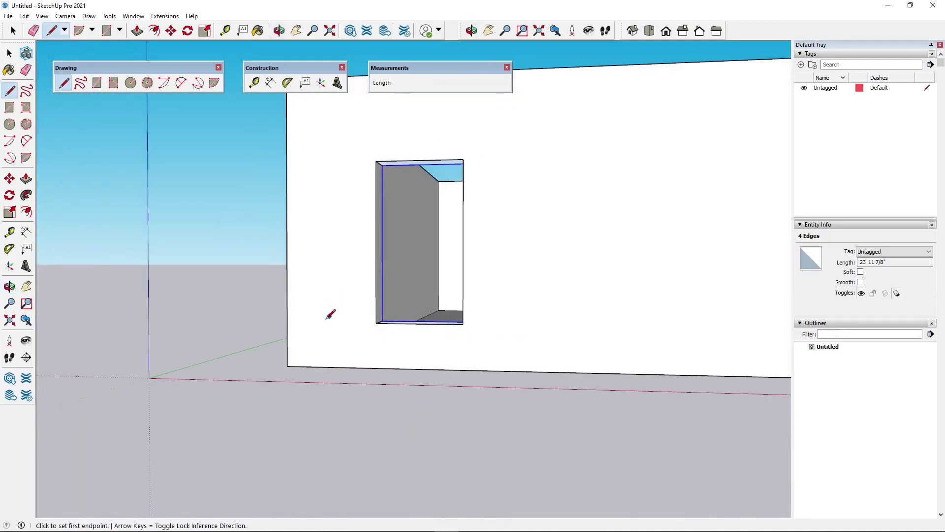
middle_click_drag(330, 315, 449, 332)
scroll(416, 302, "up", 3)
middle_click_drag(416, 301, 481, 318)
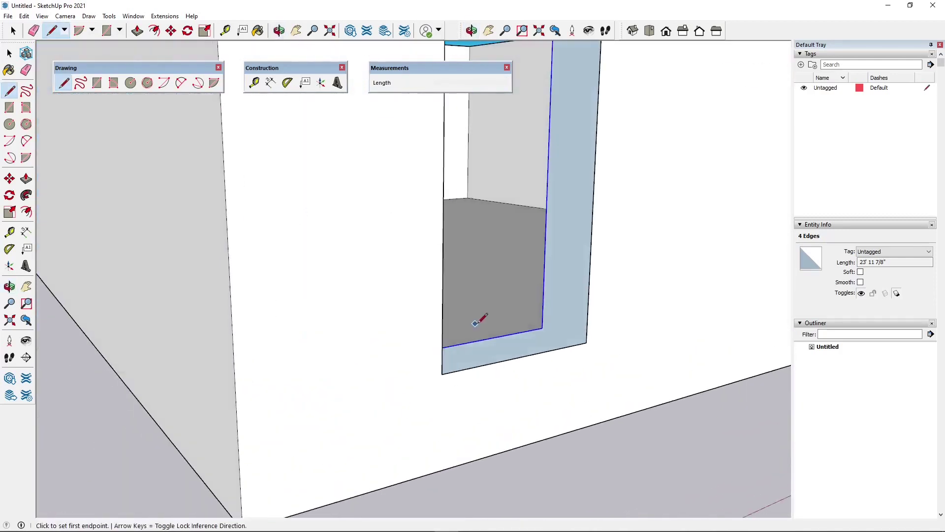
Step: Draw an edge across the sill from its inner to outer corner, splitting it
left_click(542, 323)
left_click(586, 342)
scroll(503, 386, "down", 3)
mouse_move(502, 386)
middle_mouse_down()
mouse_move(525, 175)
mouse_move(525, 212)
mouse_move(272, 317)
mouse_move(451, 354)
mouse_move(329, 377)
mouse_move(616, 392)
mouse_move(400, 405)
middle_mouse_up()
scroll(418, 415, "down", 2)
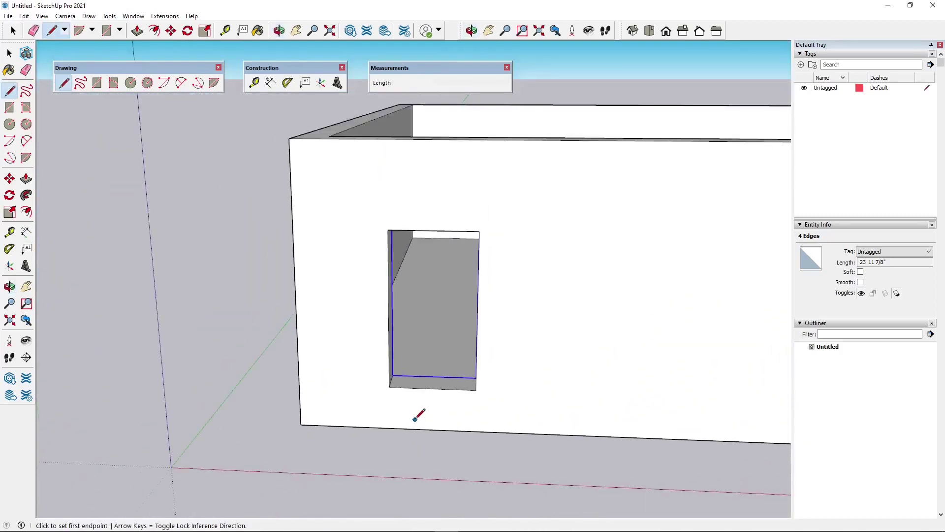
scroll(418, 415, "down", 3)
mouse_move(538, 386)
middle_mouse_down()
mouse_move(350, 392)
mouse_move(407, 378)
middle_mouse_up()
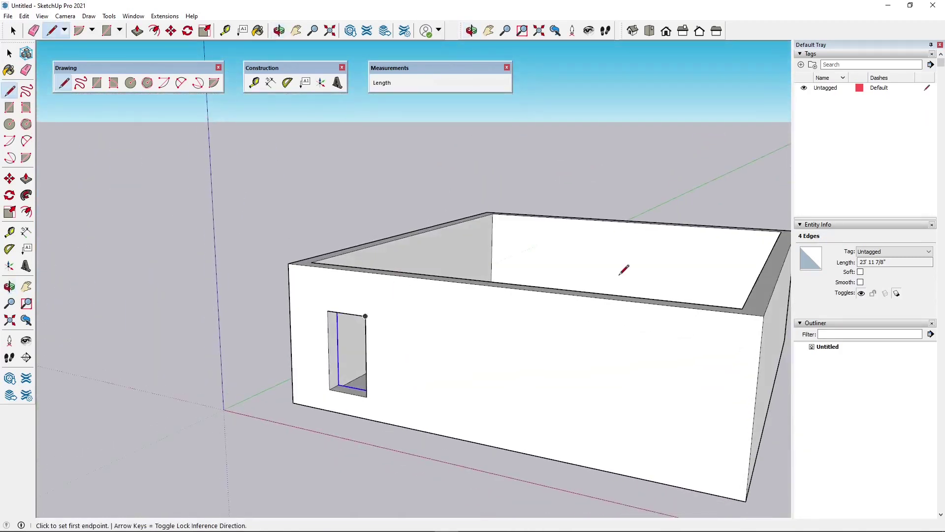
scroll(359, 279, "down", 3)
scroll(459, 298, "up", 1)
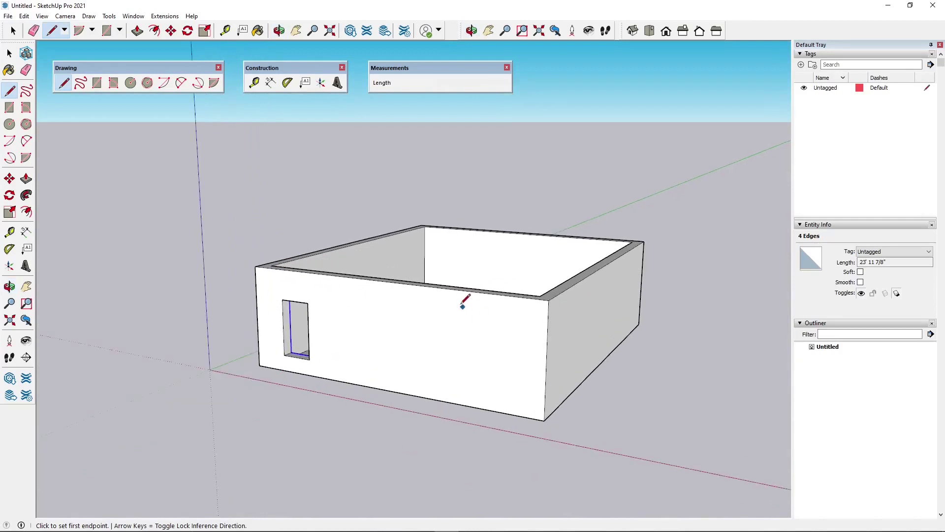
mouse_move(463, 303)
middle_mouse_down()
mouse_move(350, 333)
mouse_move(411, 481)
mouse_move(422, 371)
mouse_move(354, 355)
middle_mouse_up()
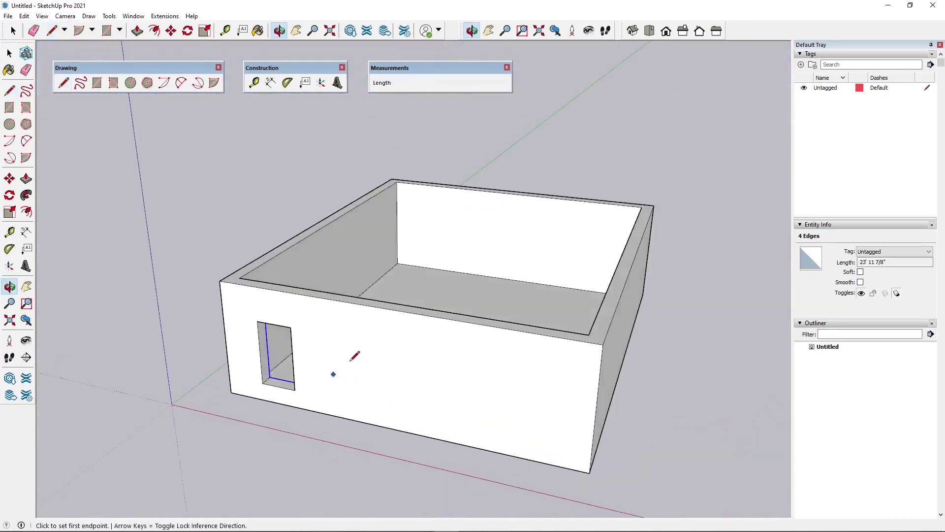
scroll(399, 316, "down", 1)
Step: Window-select the whole box with its window opening and delete it, leaving the empty origin
key("space")
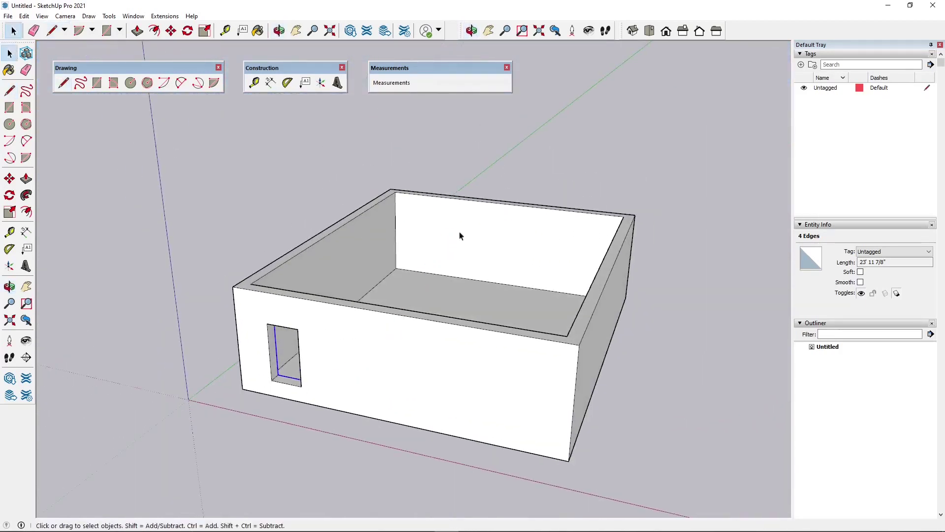
scroll(460, 236, "down", 2)
left_click_drag(268, 152, 639, 418)
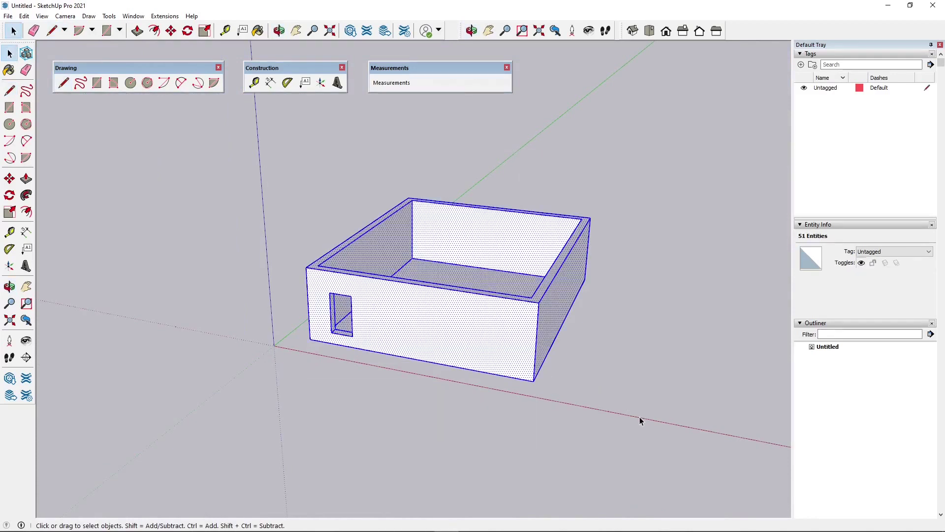
key("Delete")
scroll(232, 272, "down", 2)
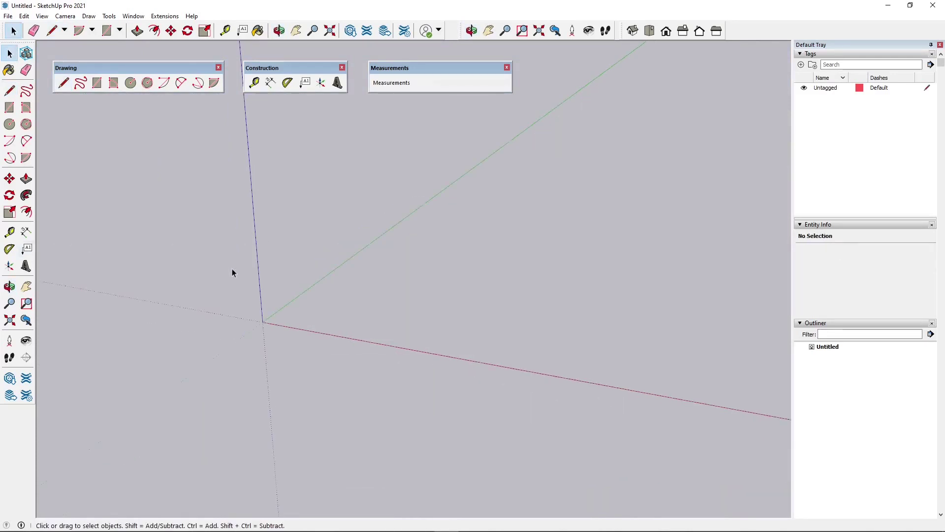
scroll(201, 300, "down", 1)
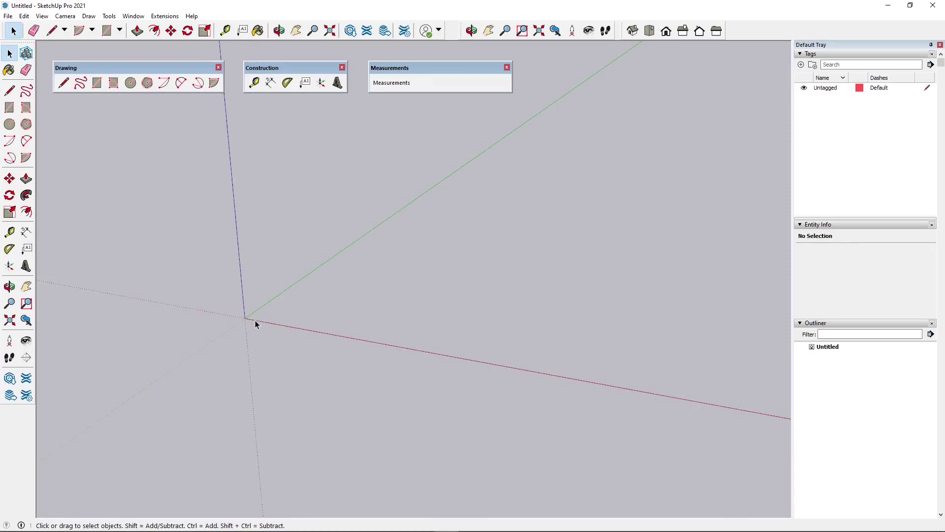
scroll(291, 307, "up", 1)
scroll(319, 298, "up", 1)
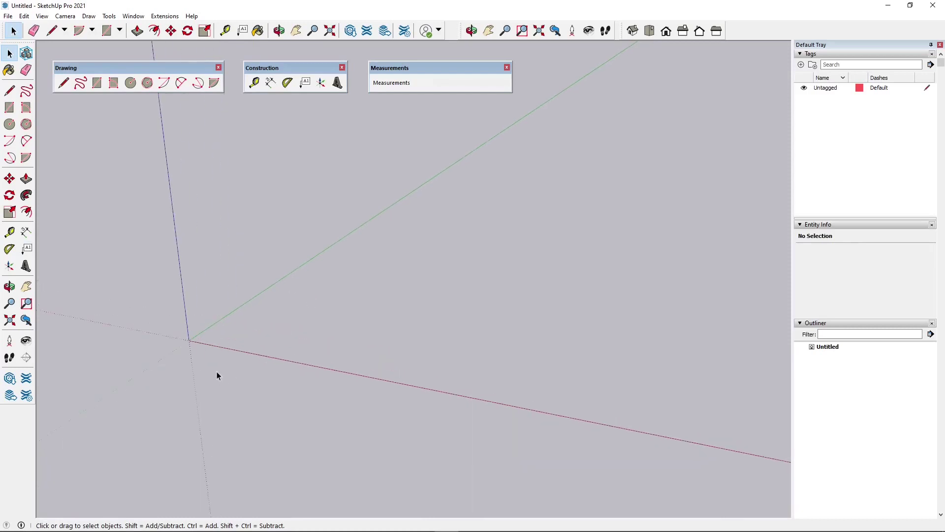
middle_click_drag(218, 376, 245, 380)
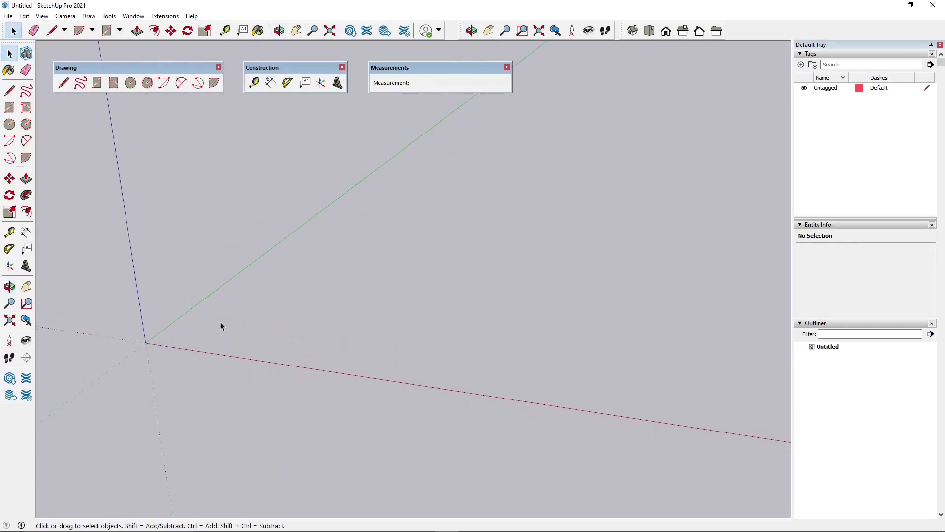
scroll(465, 299, "down", 1)
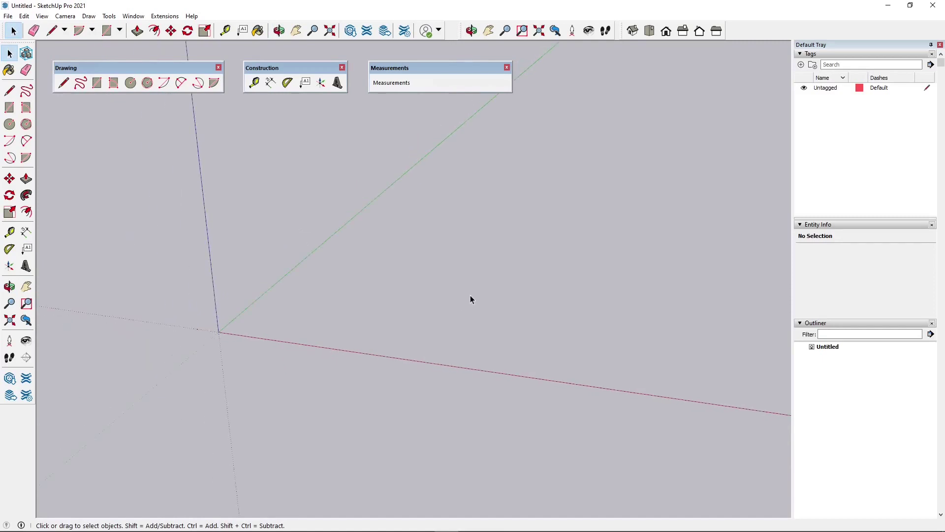
middle_click_drag(470, 294, 486, 278)
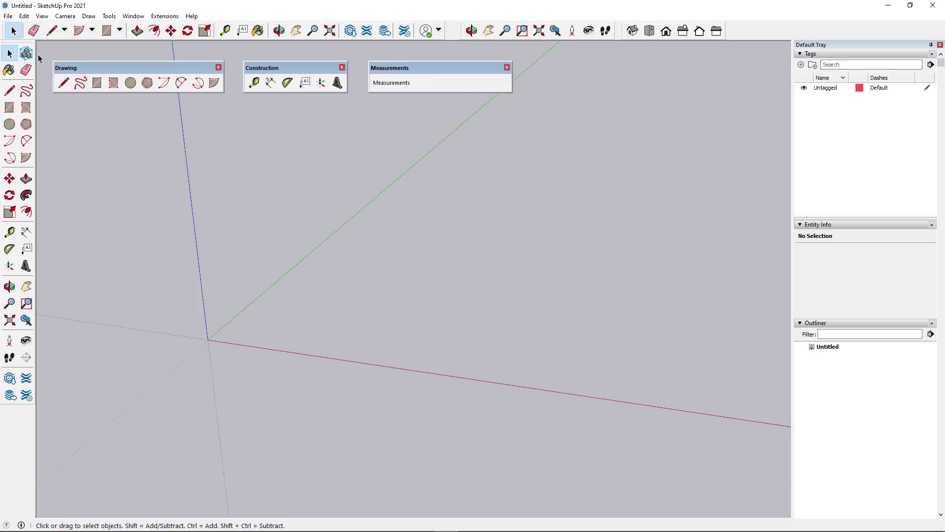
Step: In File > Import, select the Lezione 6 AutoCAD drawing and open its import Options
left_click(8, 16)
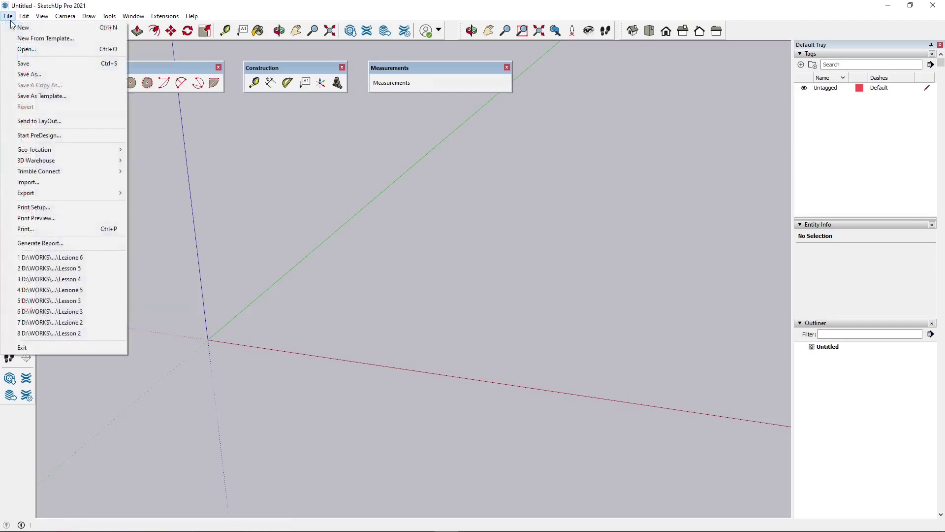
left_click(22, 181)
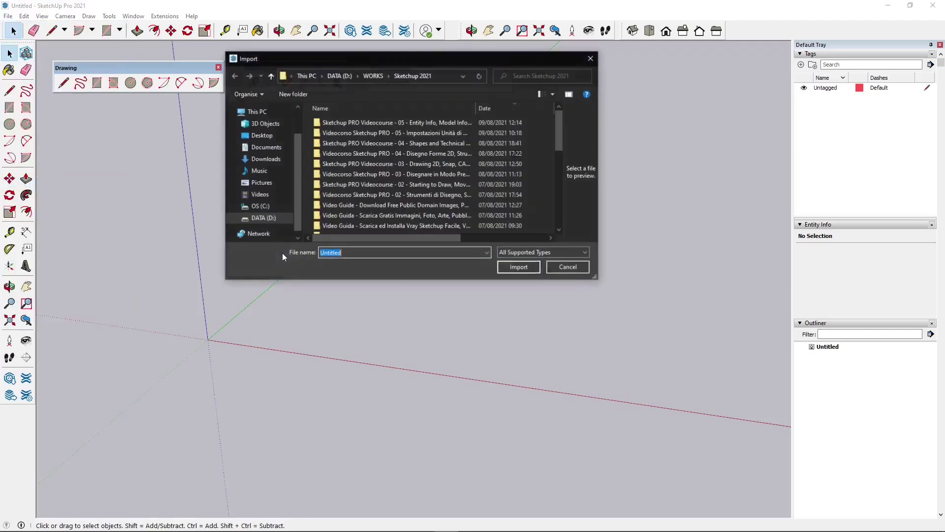
left_click_drag(440, 444, 438, 460)
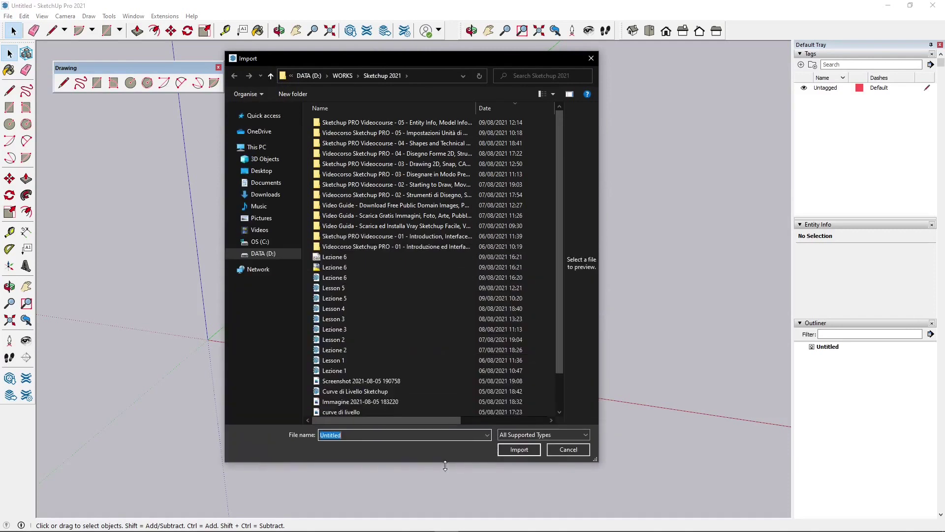
left_click(333, 277)
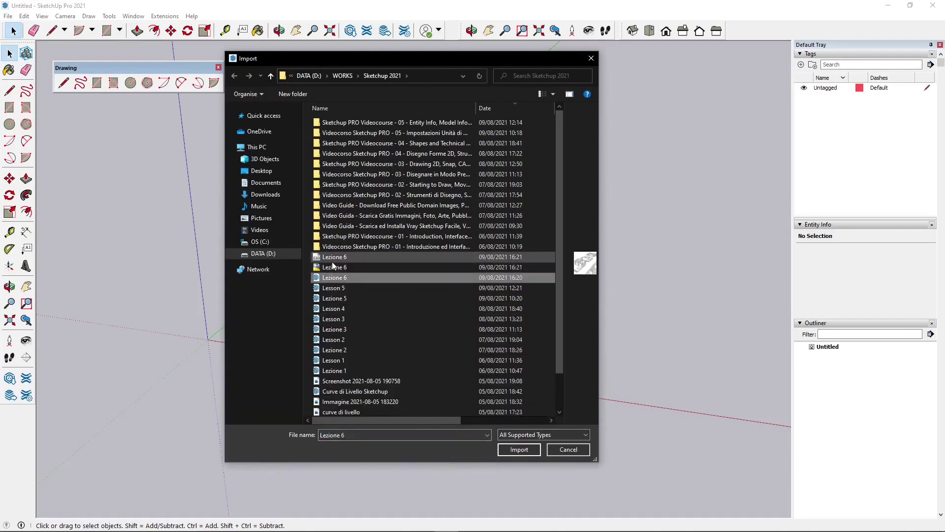
left_click(318, 267)
left_click(329, 258)
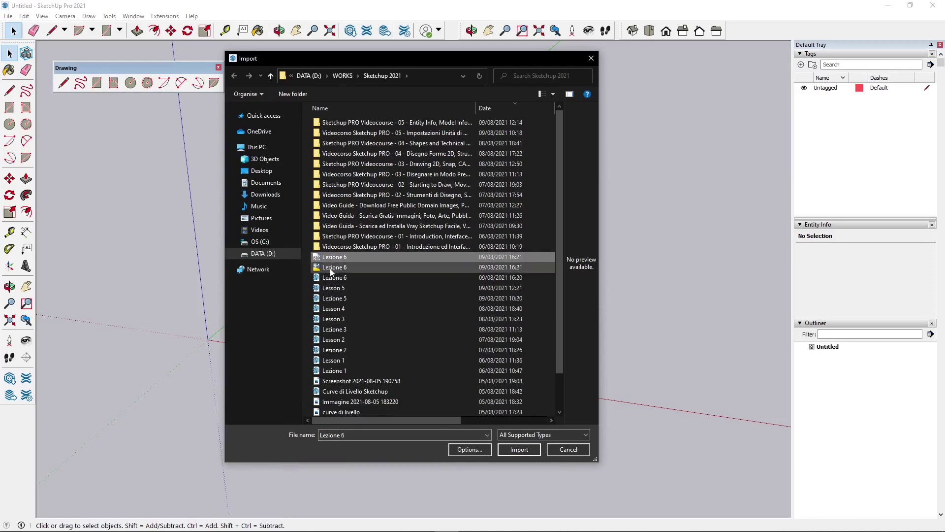
left_click(331, 270)
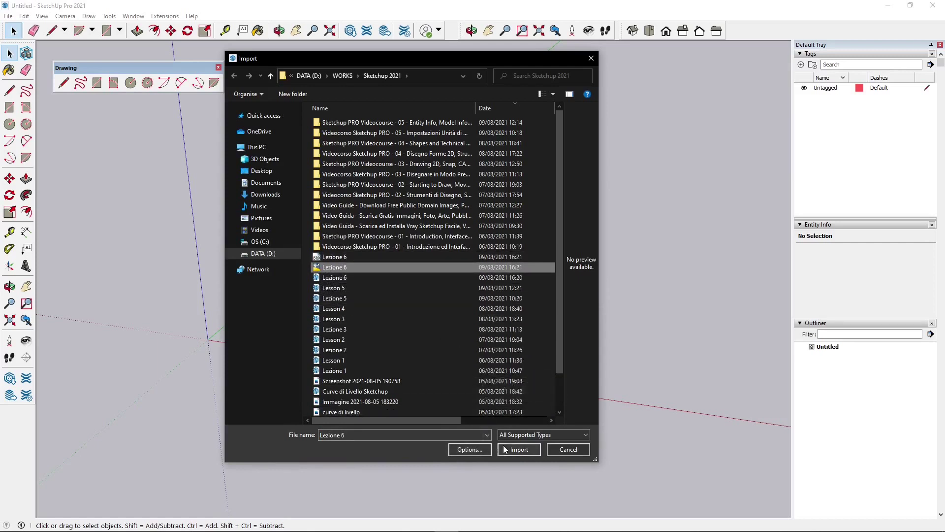
left_click(480, 449)
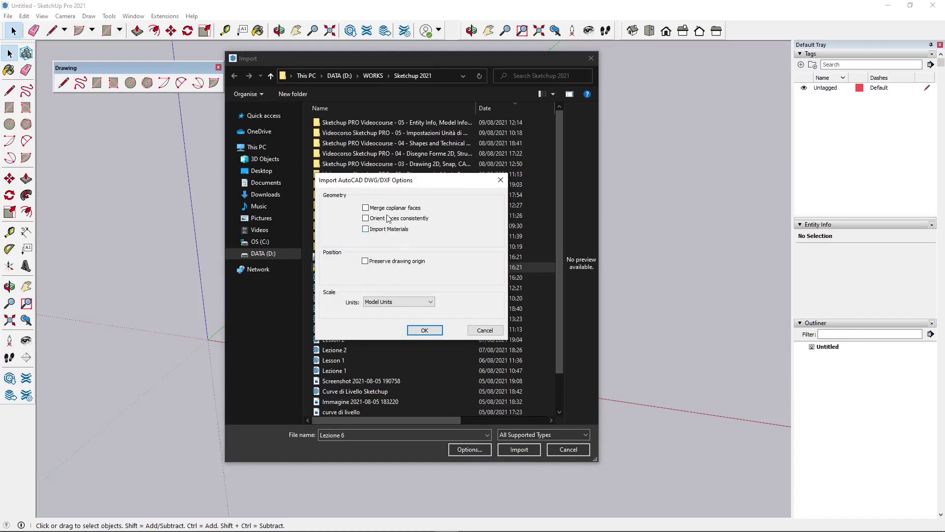
Step: Turn off Import Materials and Preserve drawing origin, keep Model Units as scale, and confirm
left_click(371, 232)
left_click(388, 264)
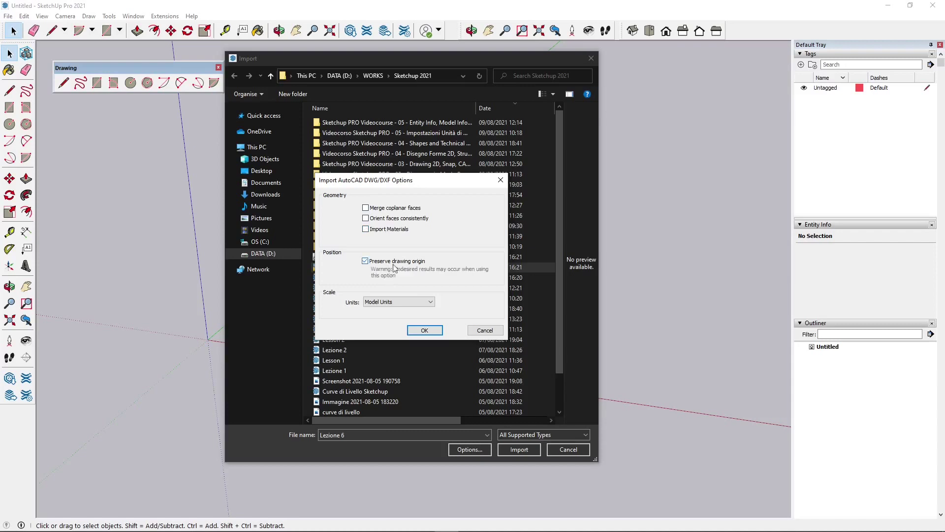
left_click(425, 266)
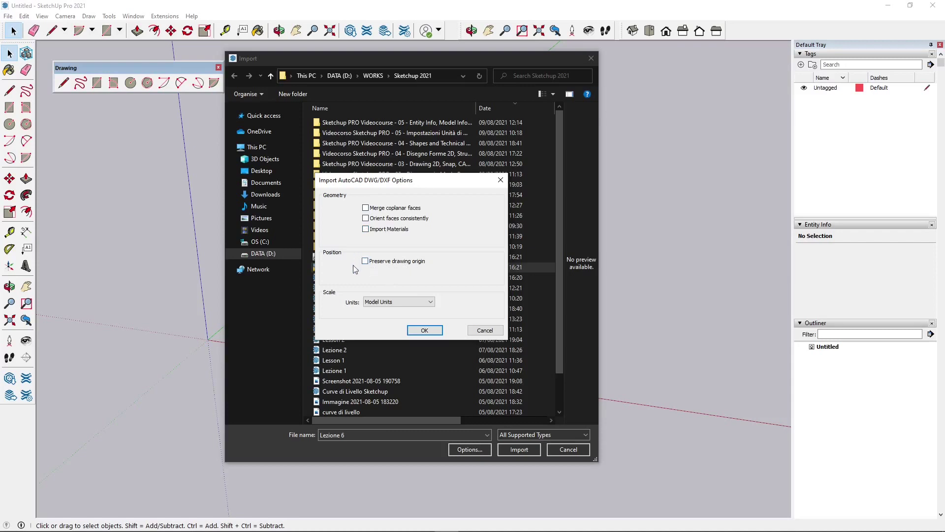
left_click(382, 302)
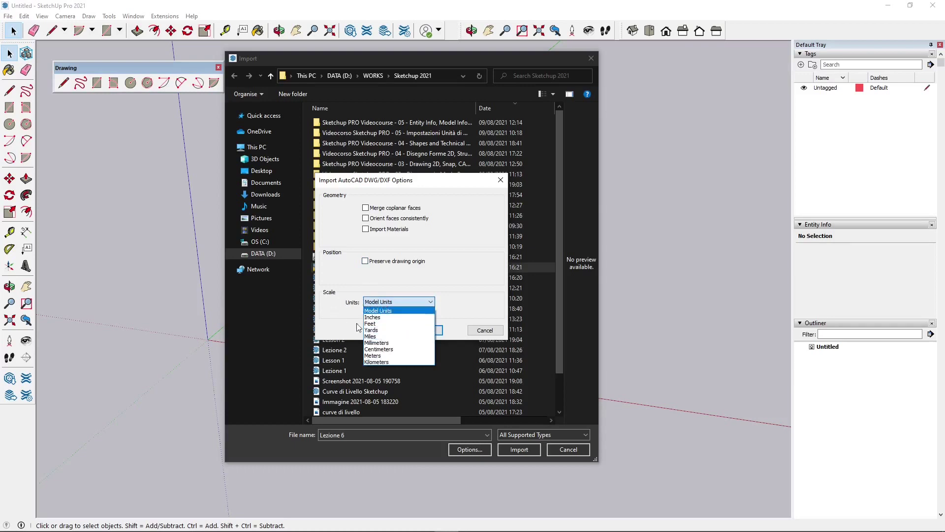
left_click(377, 343)
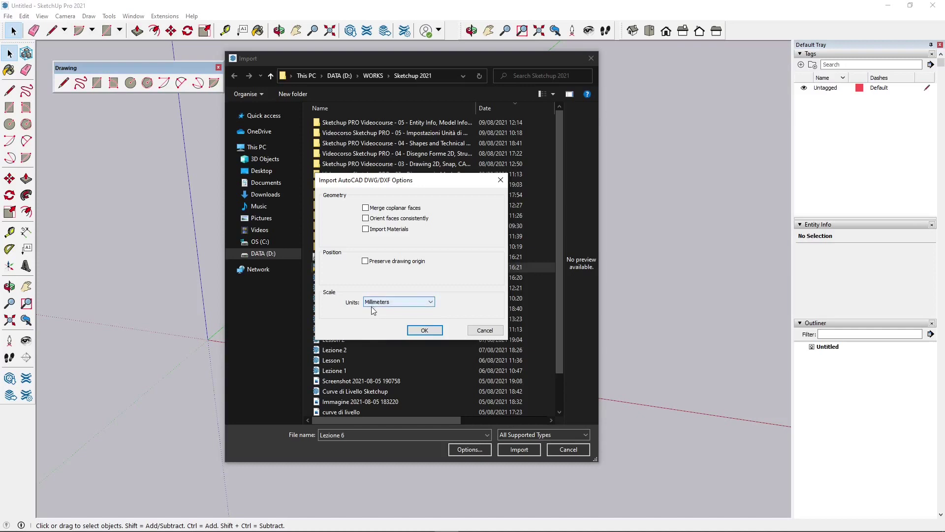
left_click(384, 303)
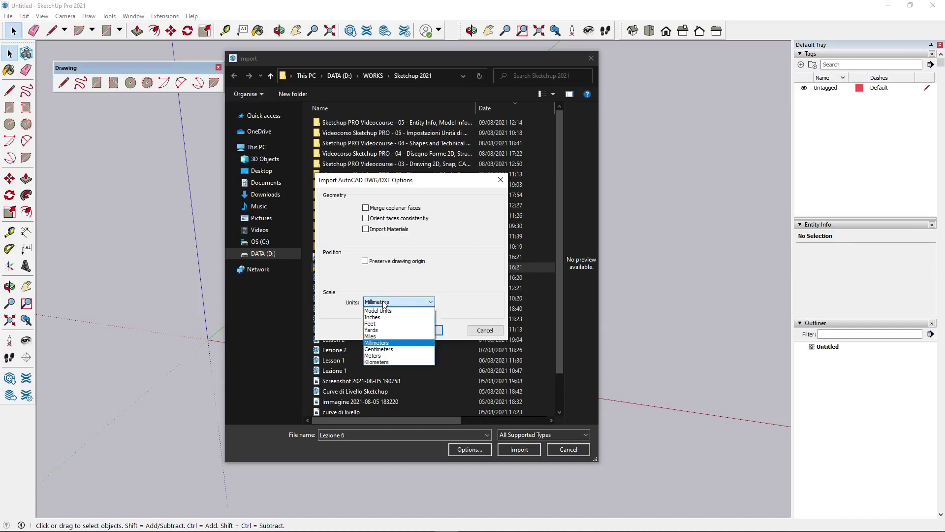
left_click(387, 311)
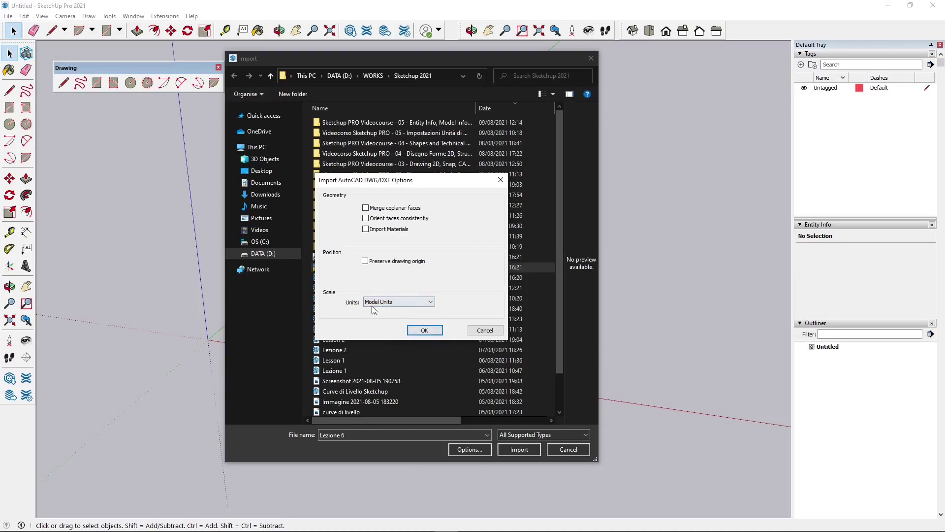
left_click(387, 305)
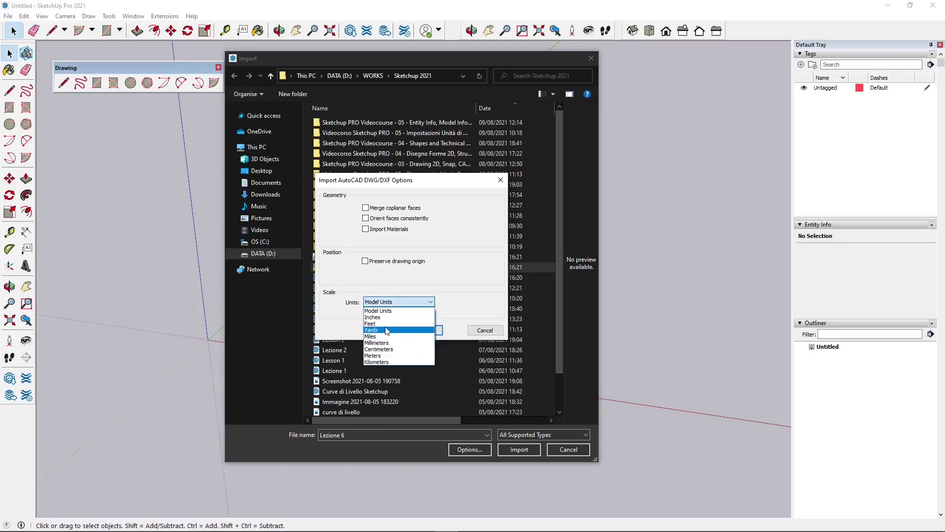
left_click(378, 310)
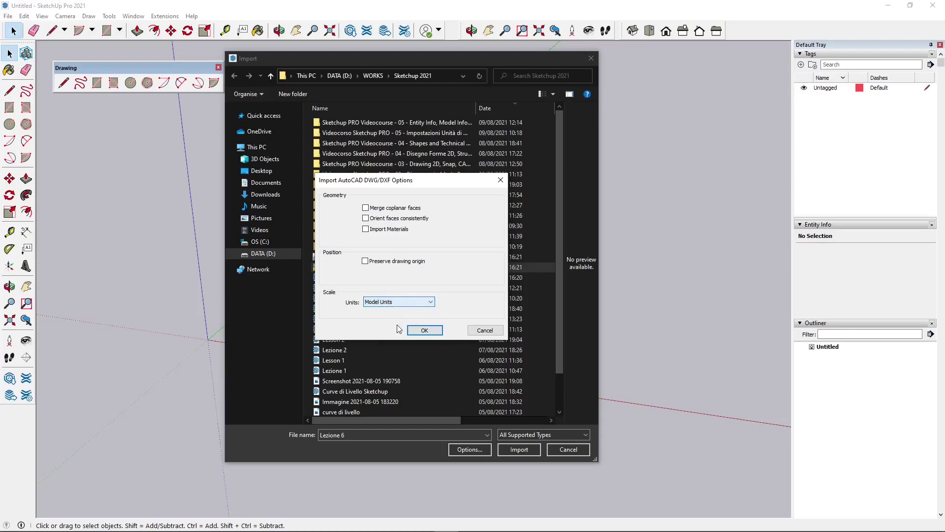
left_click(416, 333)
left_click(415, 330)
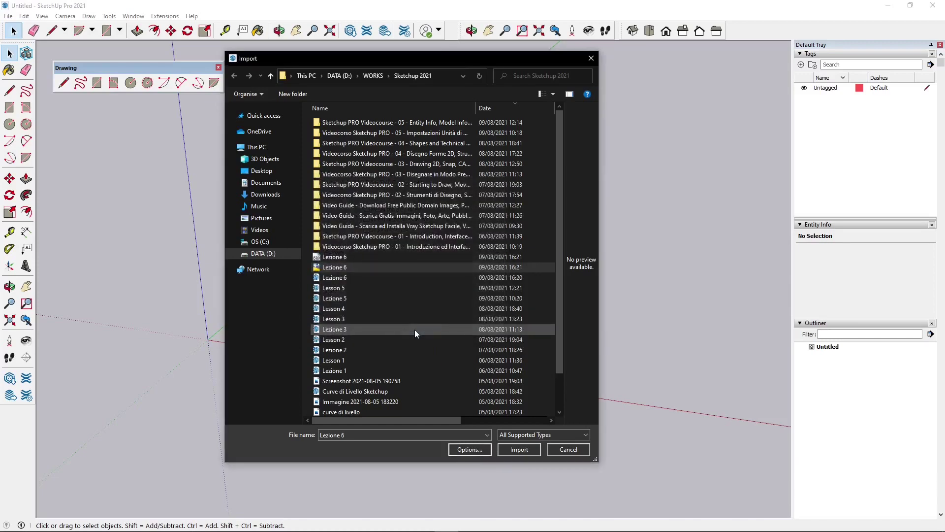
Step: Finish importing Lezione 6 and orbit to a steeper top-down view of the plan
left_click(518, 449)
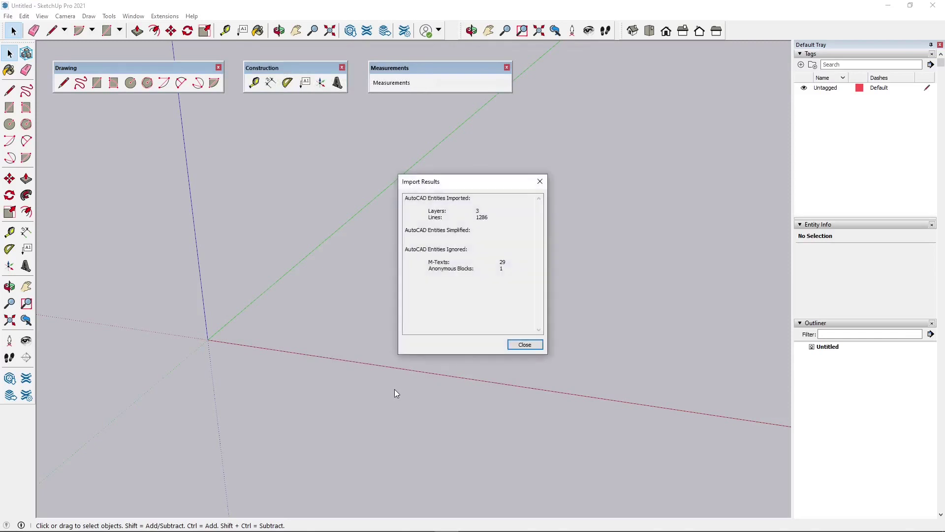
left_click(526, 345)
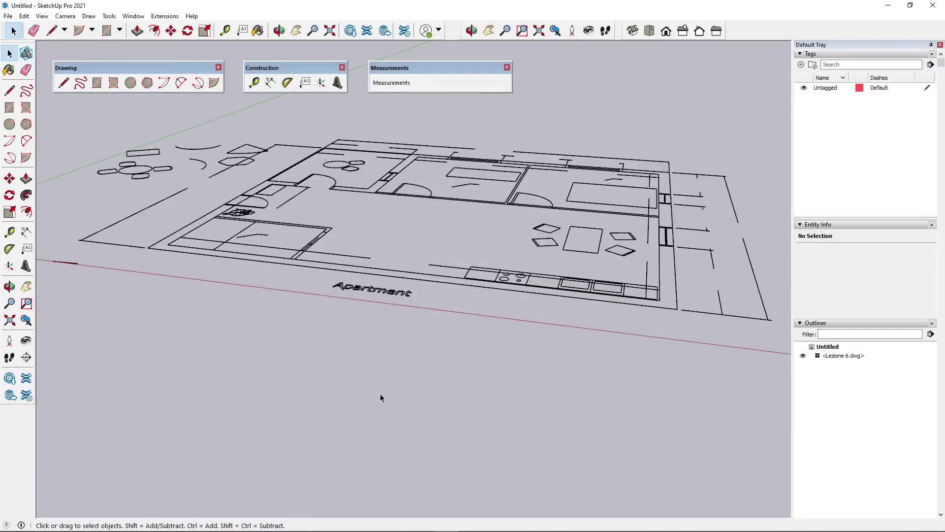
scroll(380, 397, "down", 3)
mouse_move(382, 376)
middle_mouse_down()
mouse_move(359, 392)
mouse_move(416, 508)
mouse_move(341, 420)
mouse_move(373, 407)
mouse_move(372, 369)
middle_mouse_up()
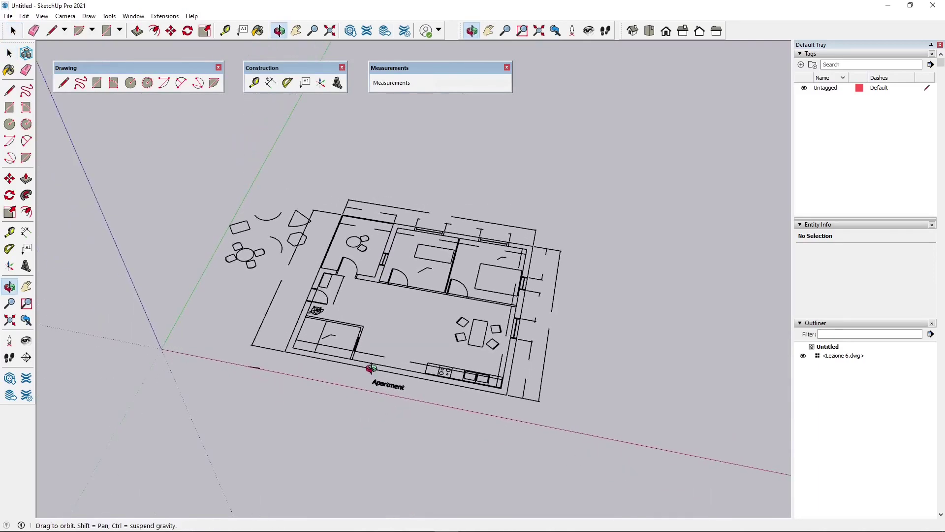
Step: Switch over to the Lezione 6.dxf floor plan open in LibreCAD
scroll(364, 248, "up", 2)
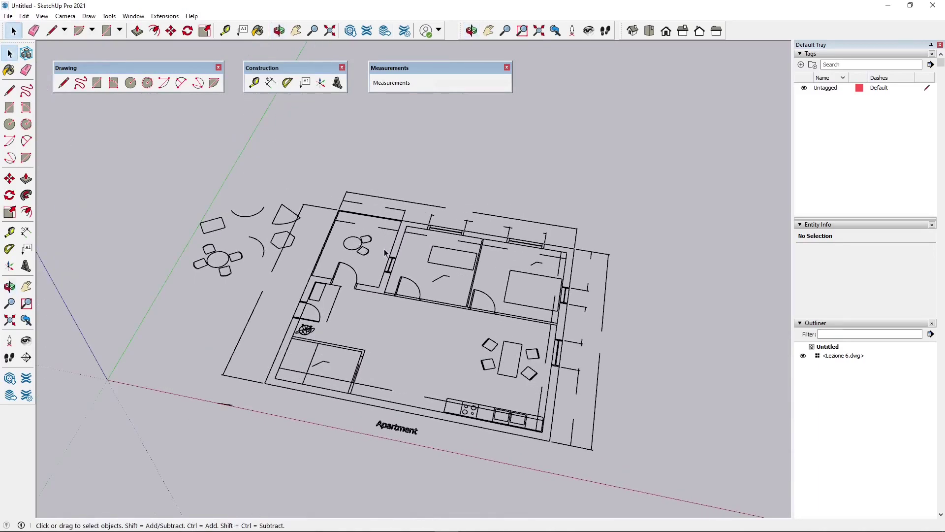
scroll(385, 253, "down", 1)
scroll(396, 279, "up", 1)
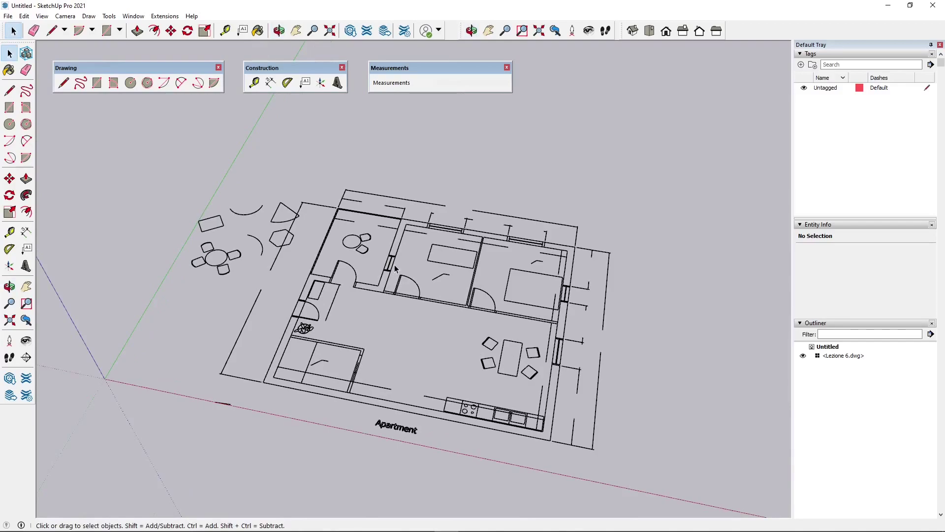
key("alt+Tab")
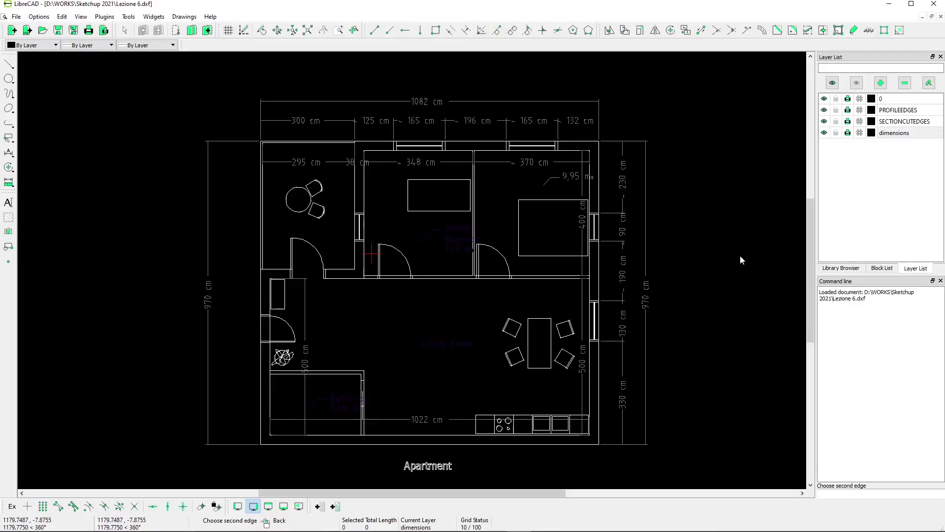
left_click(585, 158)
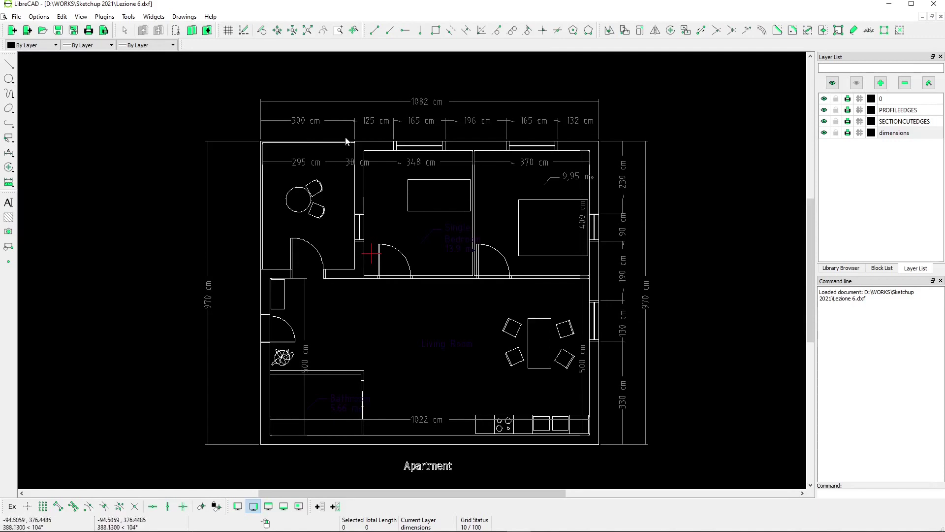
left_click_drag(643, 82, 220, 127)
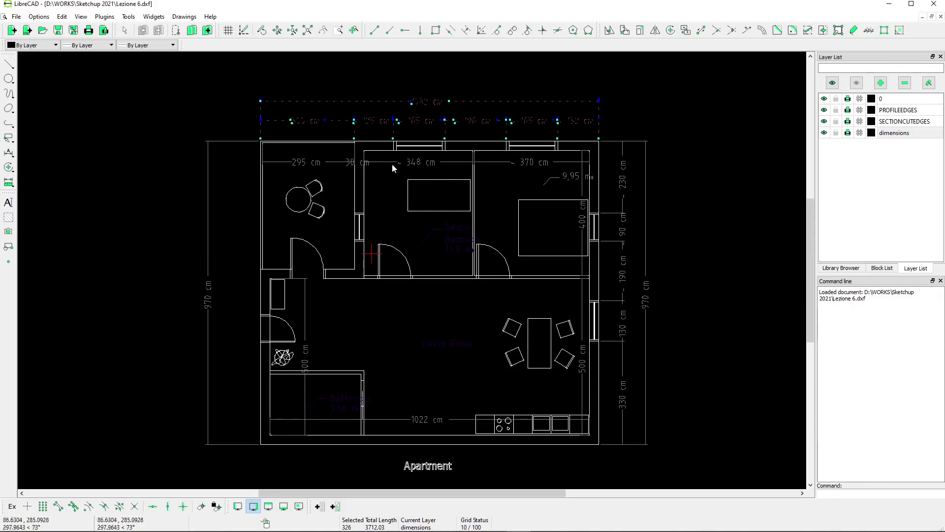
left_click(456, 246)
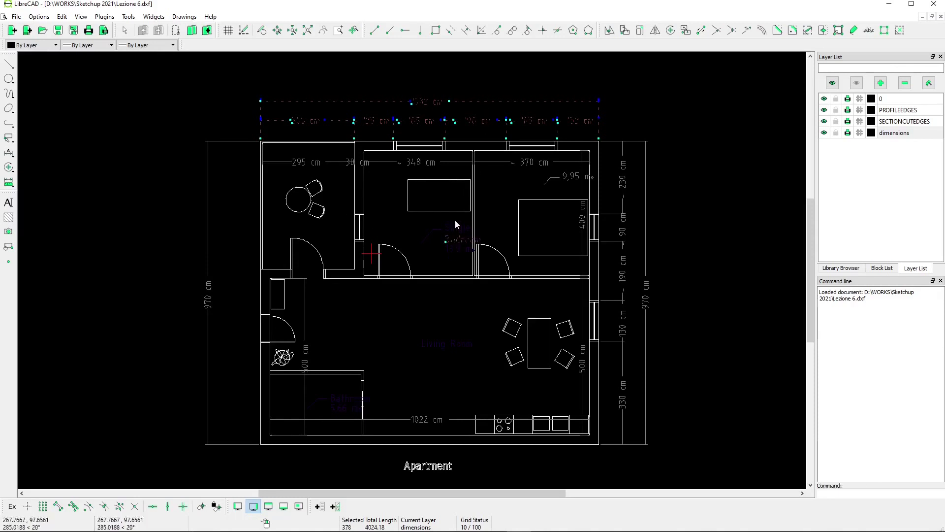
left_click(456, 231)
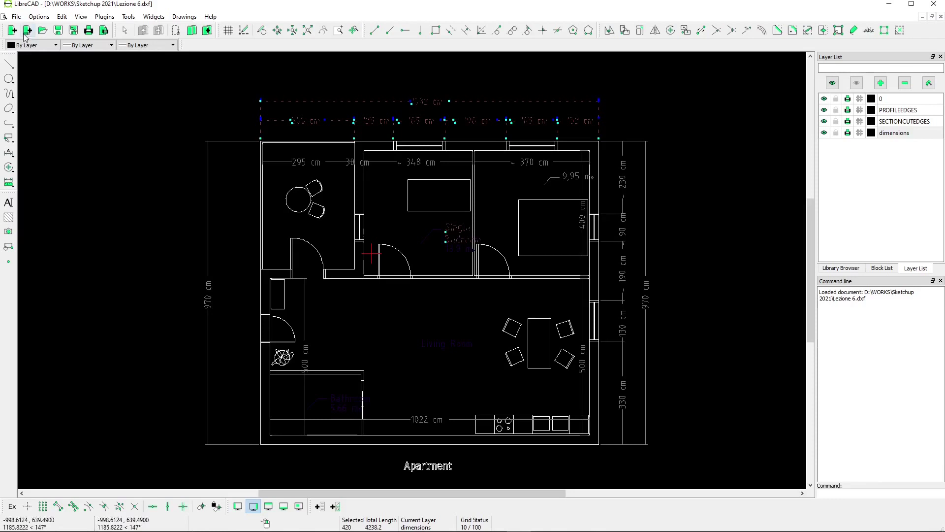
left_click_drag(96, 129, 217, 211)
left_click(152, 184)
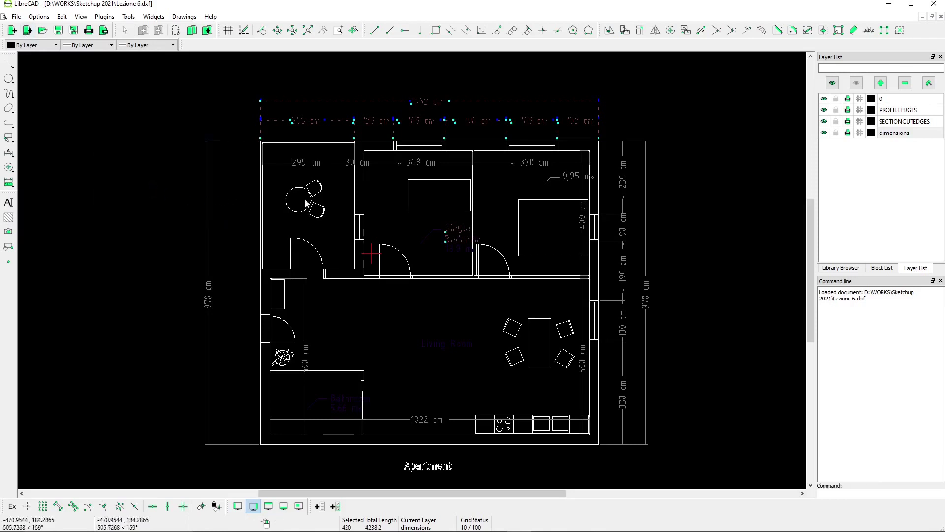
key("Escape")
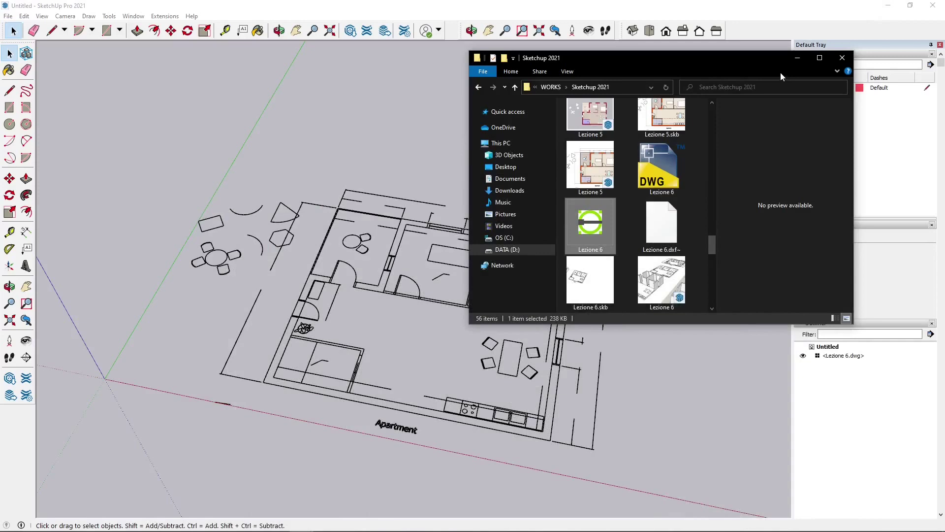
Step: Minimize the Sketchup 2021 folder window and slightly orbit the imported floor plan
left_click(798, 58)
middle_click_drag(405, 362, 504, 263)
Step: Select the Lezione 6.dwg component and shrink the tag list area in the tray
left_click(556, 241)
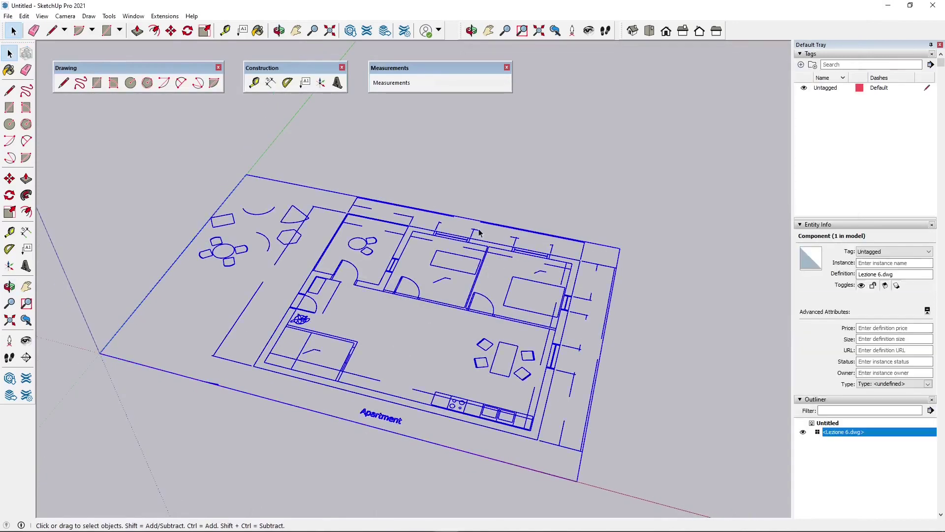
left_click(616, 315)
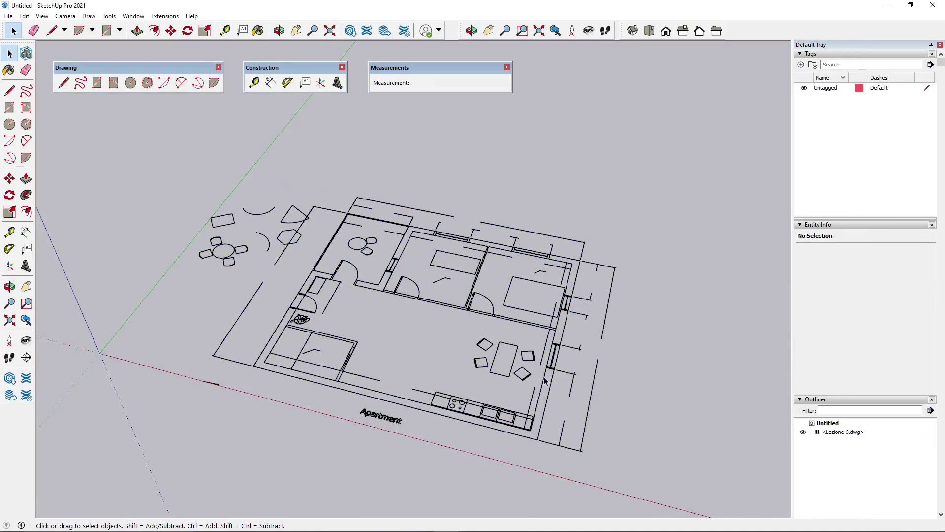
left_click(387, 228)
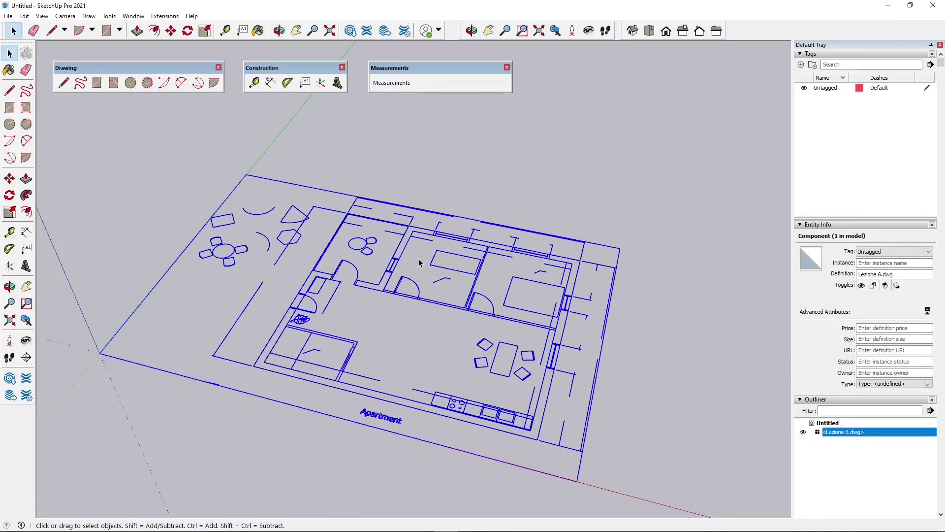
scroll(419, 261, "down", 1)
left_click_drag(837, 216, 843, 217)
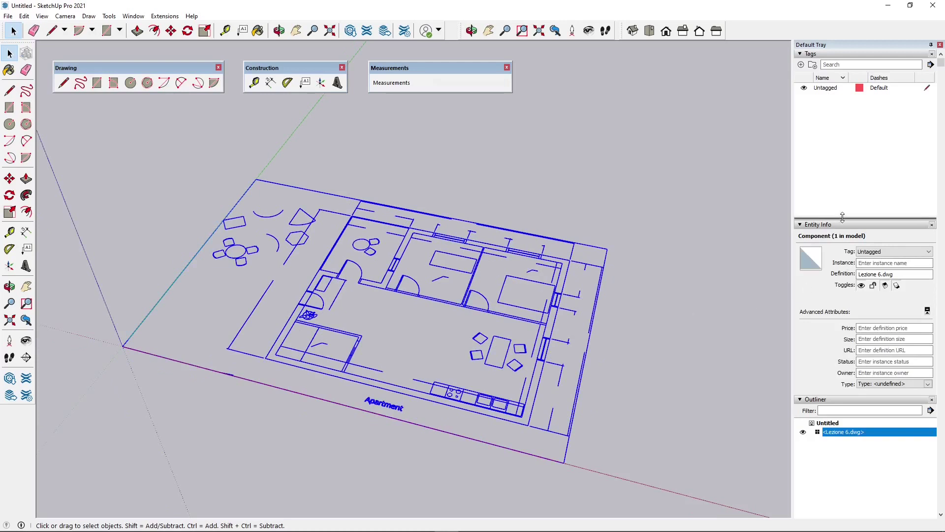
left_click_drag(837, 146, 837, 147)
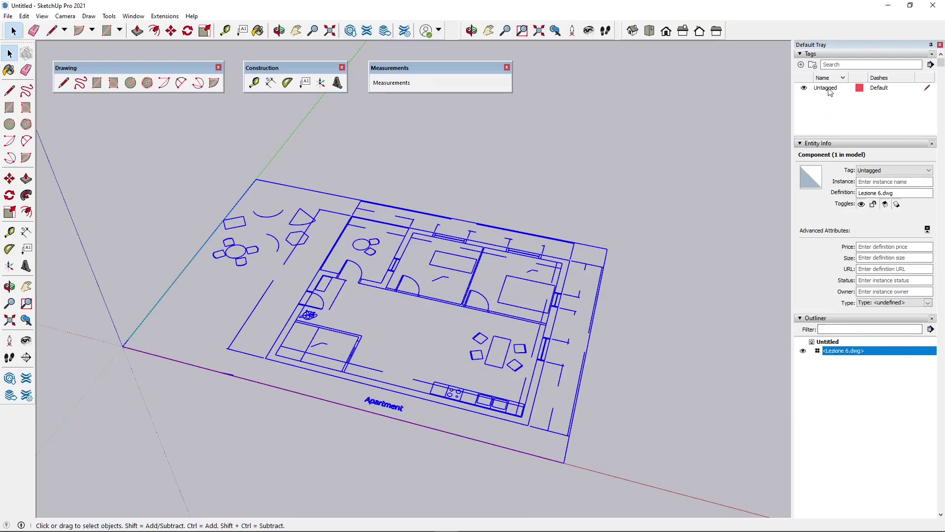
Step: Collapse the Tags and Entity Info panels so the component outline tops the tray
left_click(812, 55)
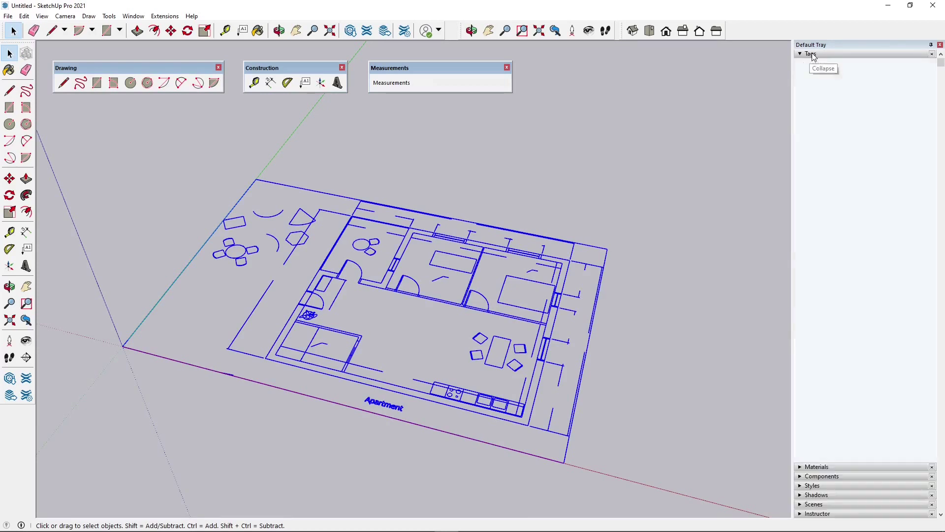
left_click(813, 55)
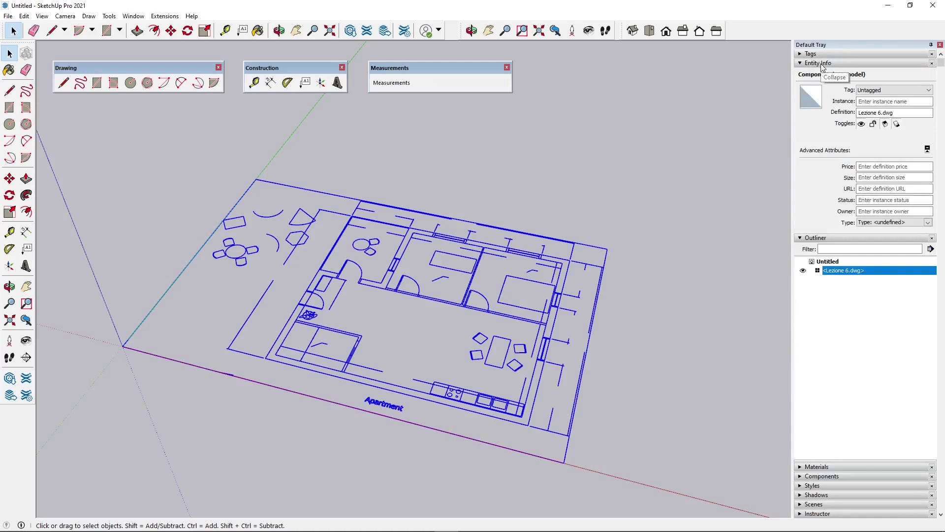
left_click(821, 64)
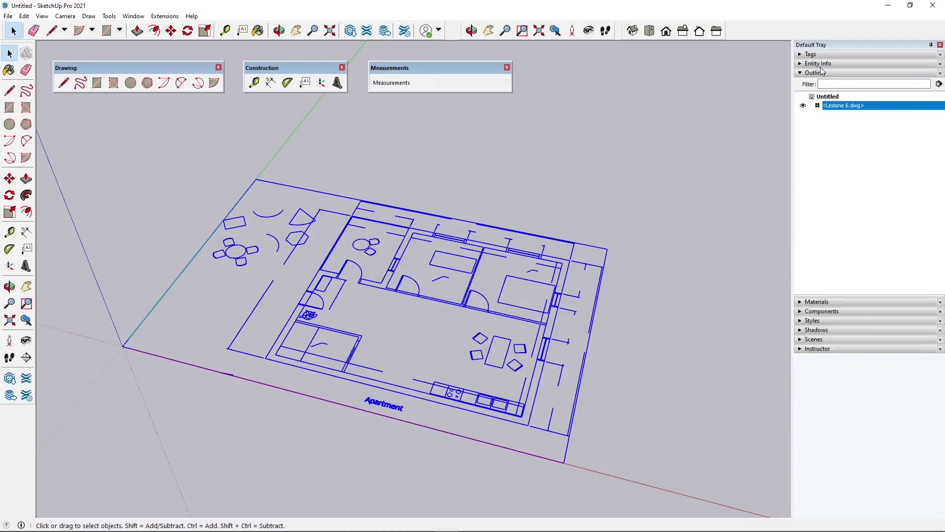
scroll(320, 294, "up", 3)
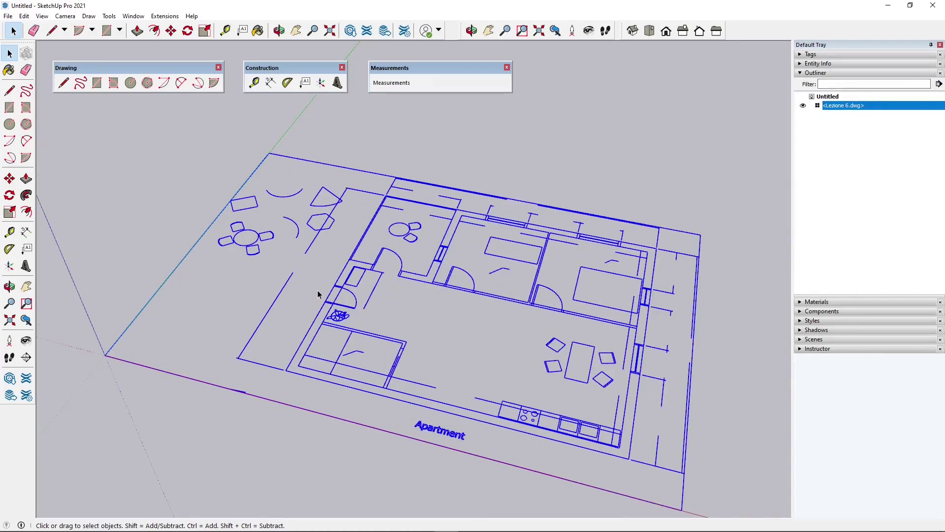
scroll(350, 204, "down", 1)
scroll(438, 266, "up", 1)
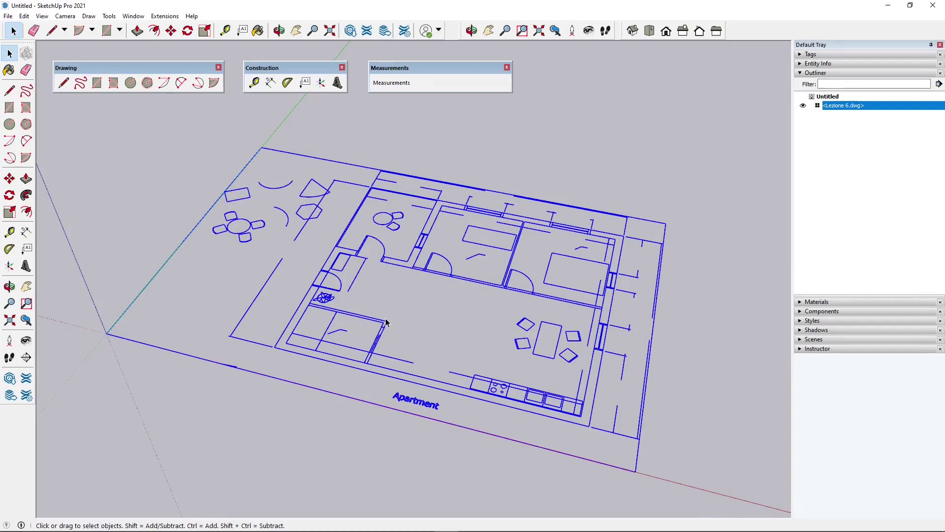
scroll(302, 370, "down", 1)
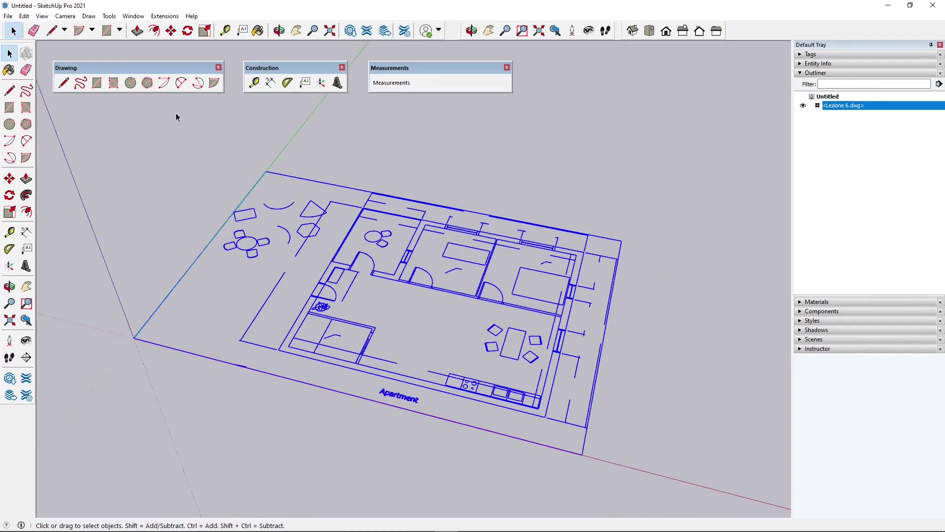
Step: Tape-measure the doorway at about 3' 3 3/8", then open the Model Info units page
left_click(226, 30)
scroll(369, 247, "up", 4)
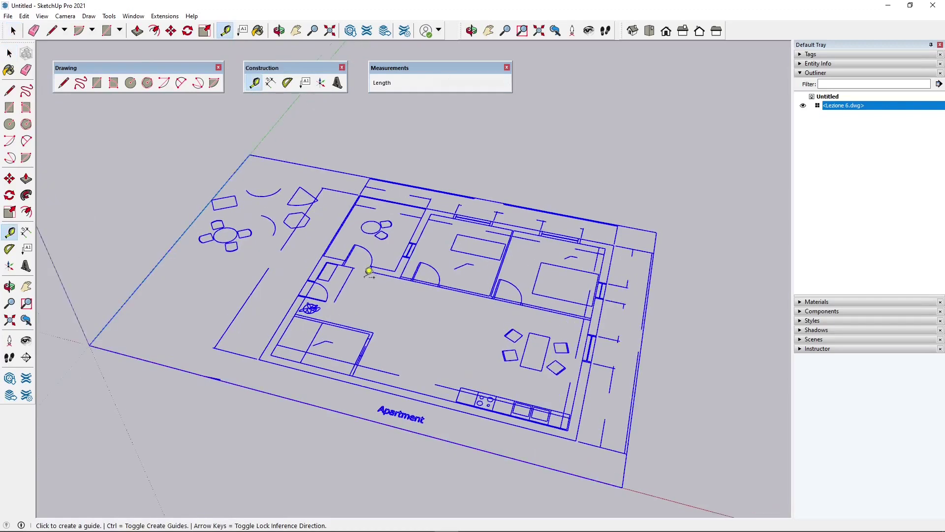
scroll(349, 262, "up", 2)
left_click(335, 224)
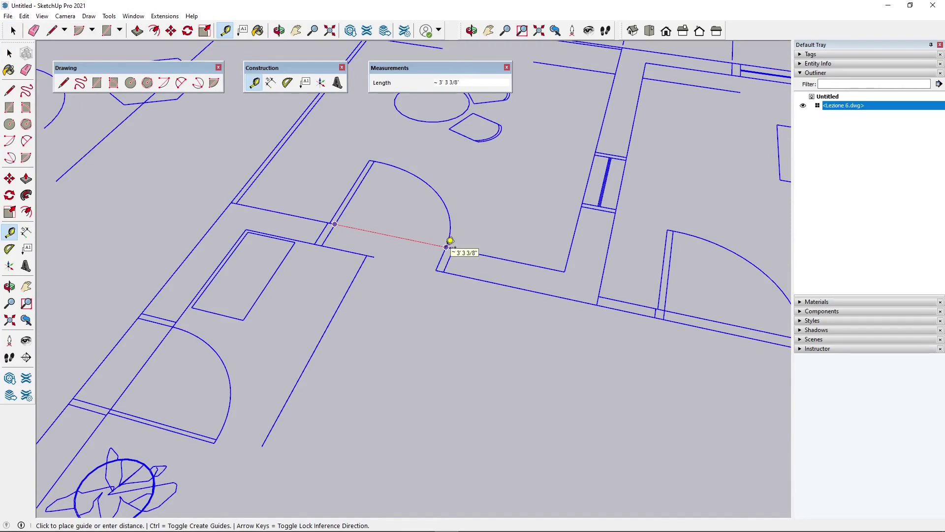
left_click(433, 173)
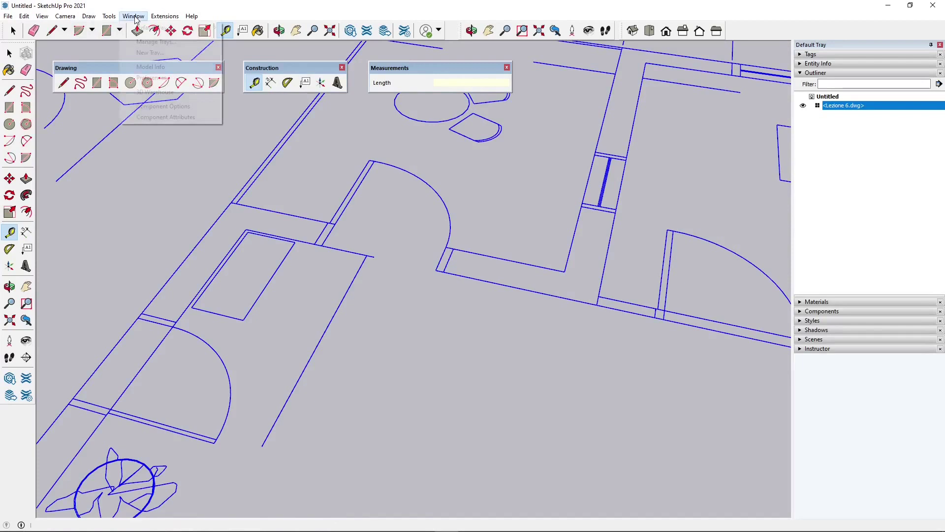
left_click(151, 66)
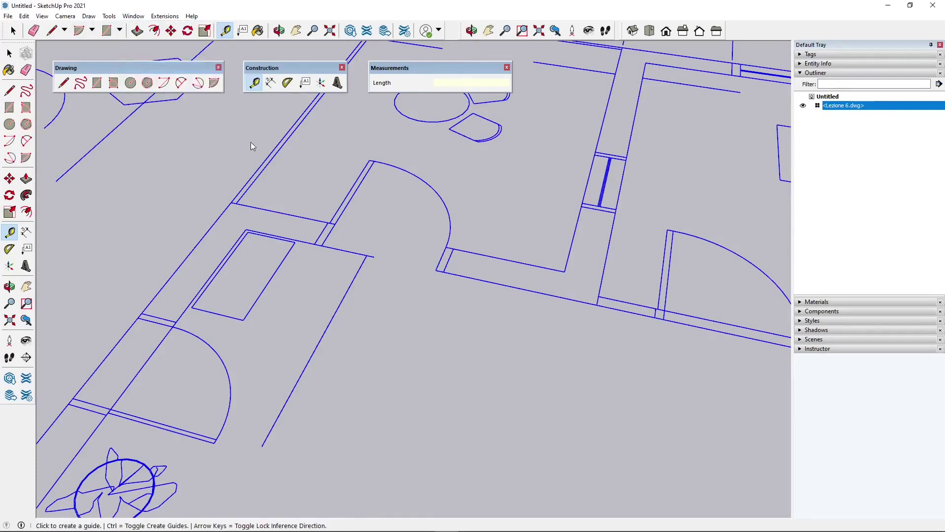
Step: Set length units to Decimal centimetres with 0 cm precision
left_click_drag(595, 176, 354, 121)
left_click(368, 151)
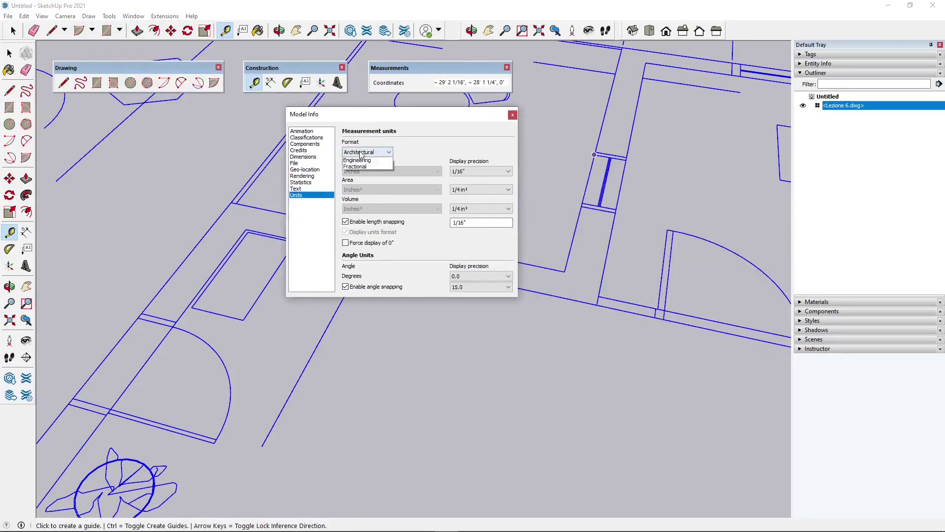
left_click(365, 164)
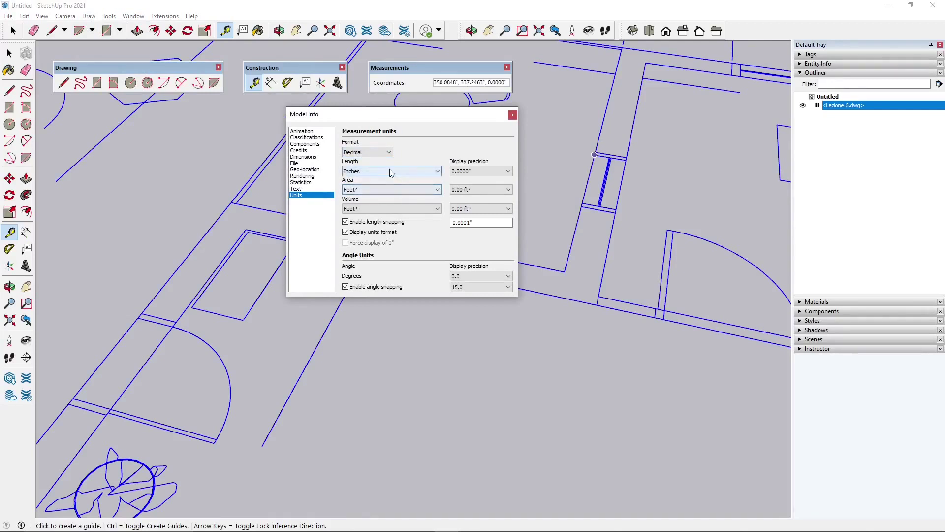
left_click(389, 170)
left_click(394, 205)
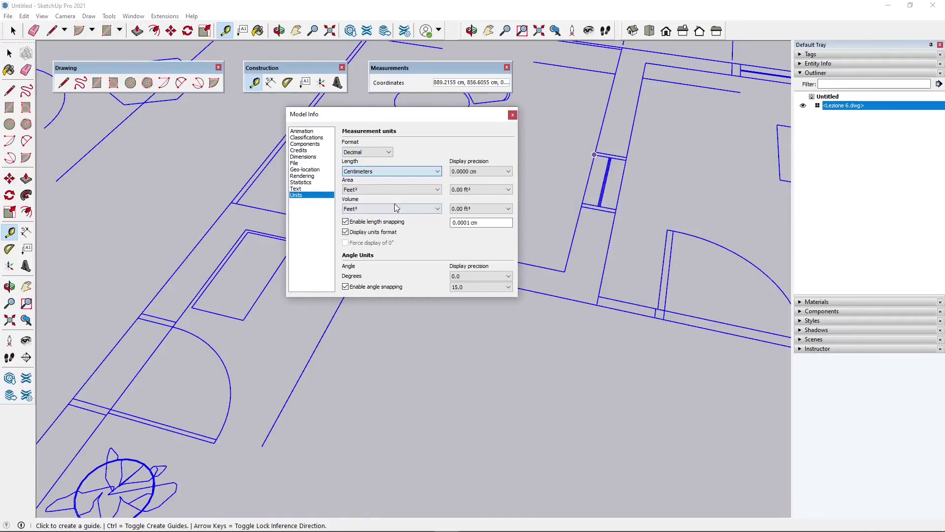
left_click(475, 173)
left_click(473, 181)
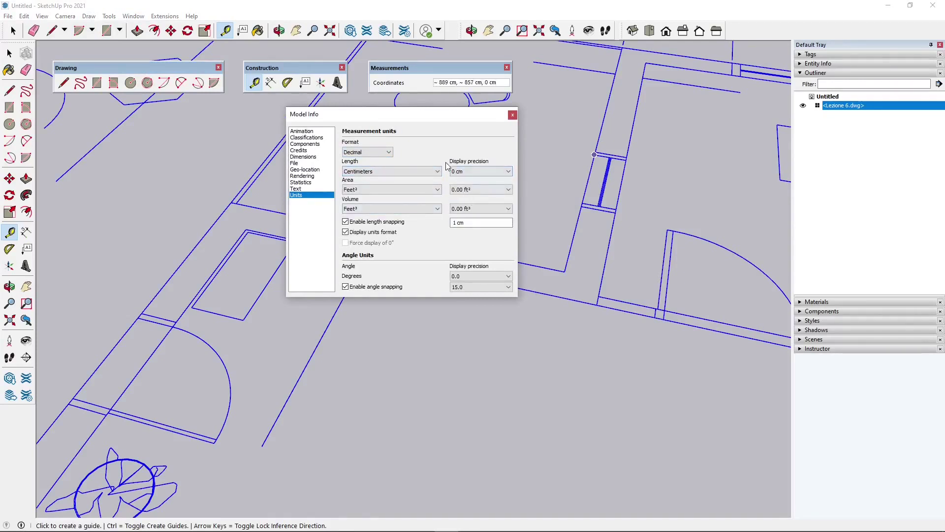
Step: Set area units to square metres with 0.0 m² precision
left_click(379, 190)
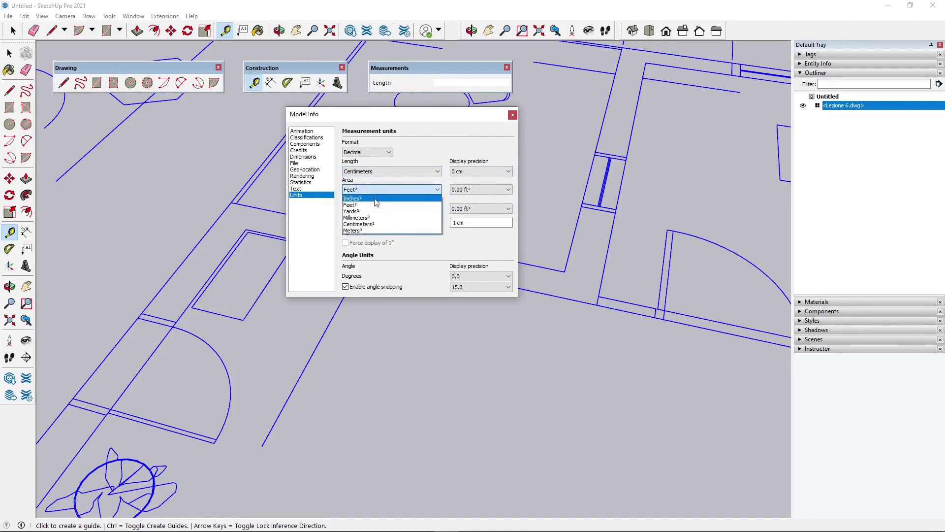
left_click(376, 224)
left_click(389, 189)
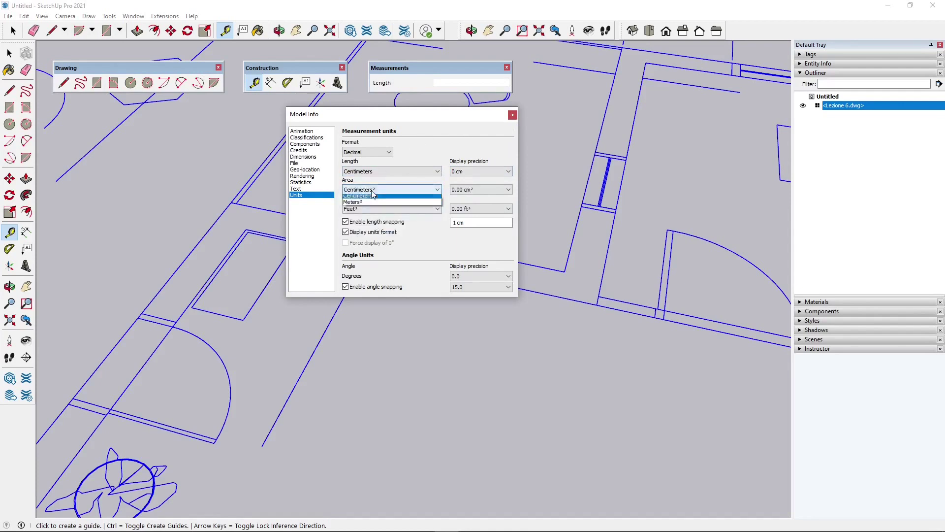
left_click(361, 230)
left_click(476, 189)
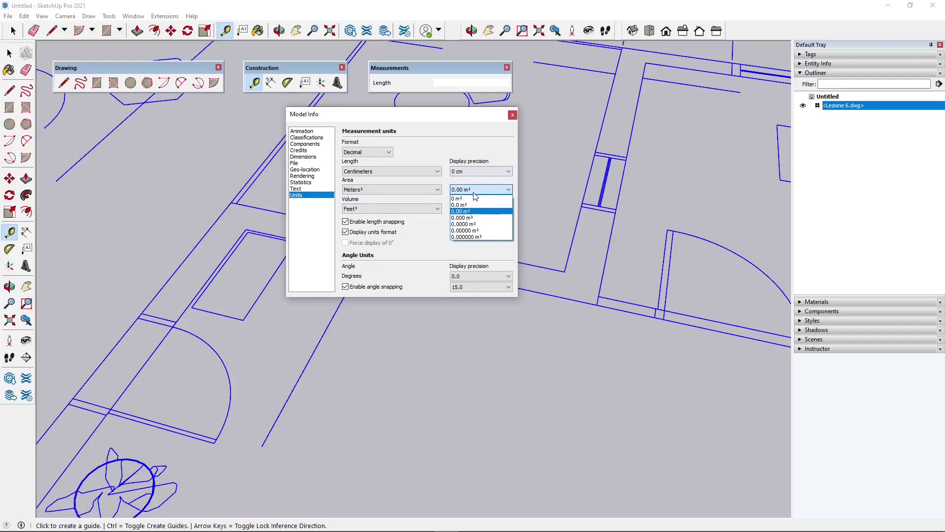
left_click(474, 202)
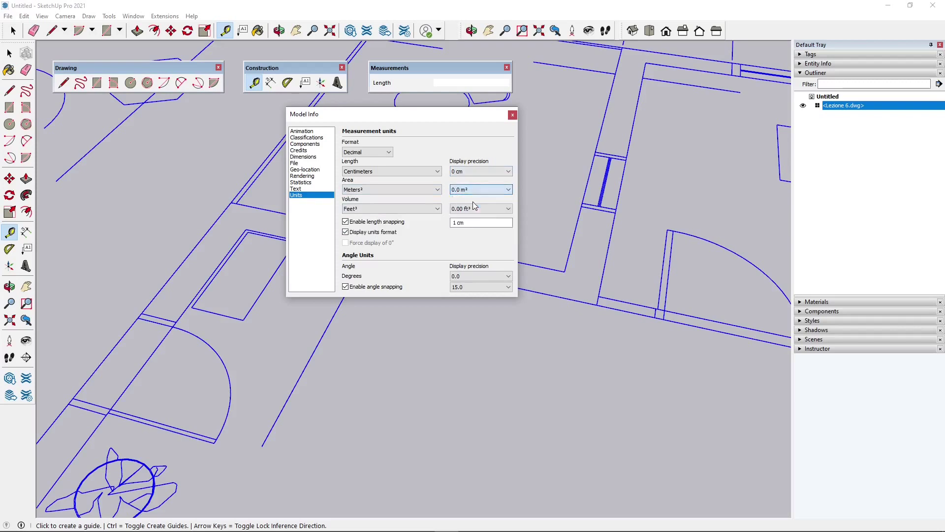
Step: Close Model Info and take a first tape measurement from the doorway's wall corner
left_click(513, 115)
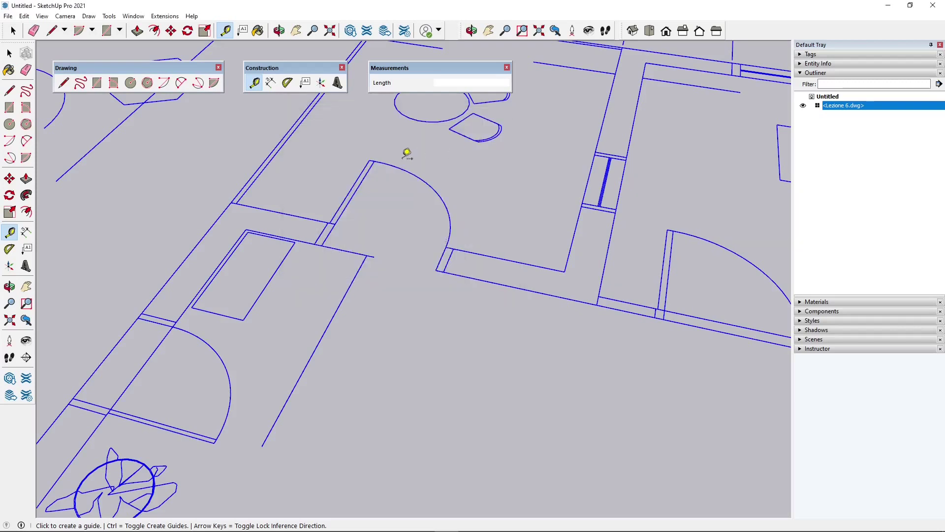
left_click(335, 224)
left_click(446, 247)
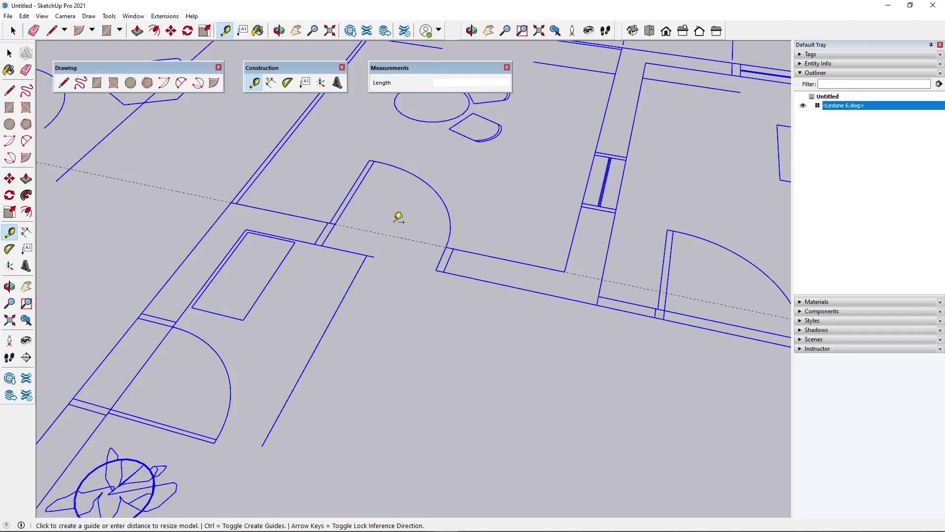
left_click(9, 53)
left_click(366, 233)
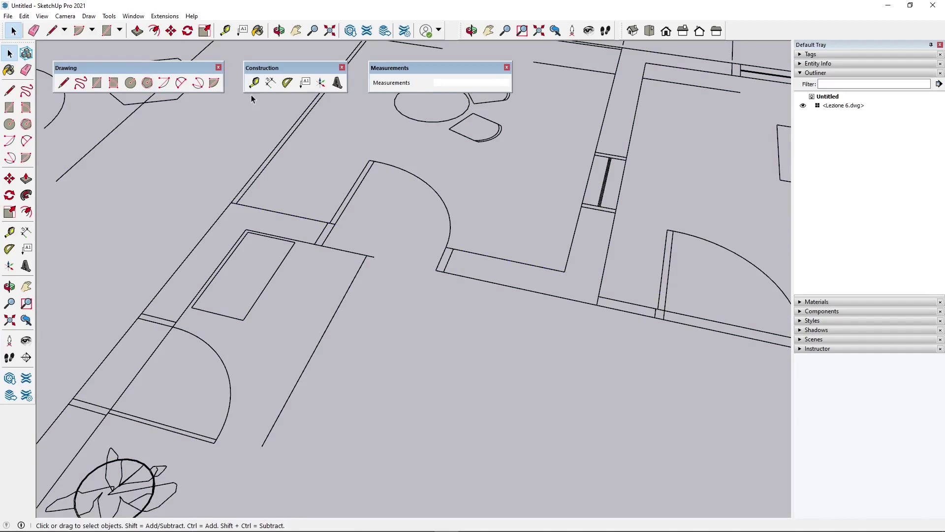
Step: Restart the Tape Measure with guide-line creation turned off via Ctrl
left_click(254, 83)
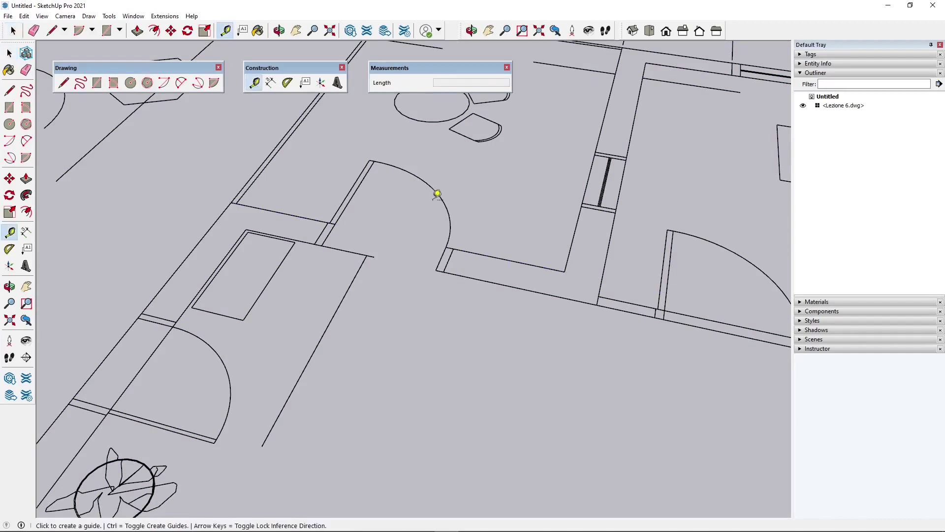
left_click(344, 214)
key("Escape")
key("ctrl")
key("ctrl")
key("ctrl")
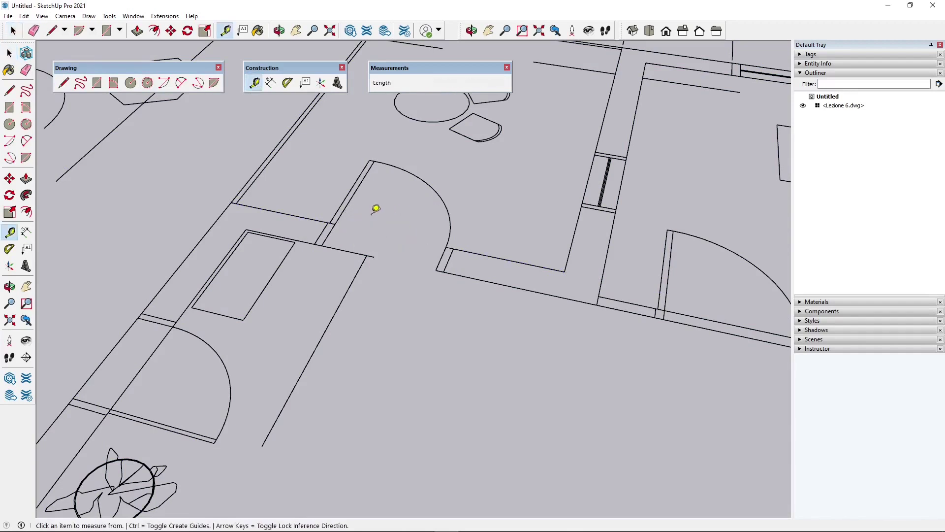
key("ctrl")
key("ctrl")
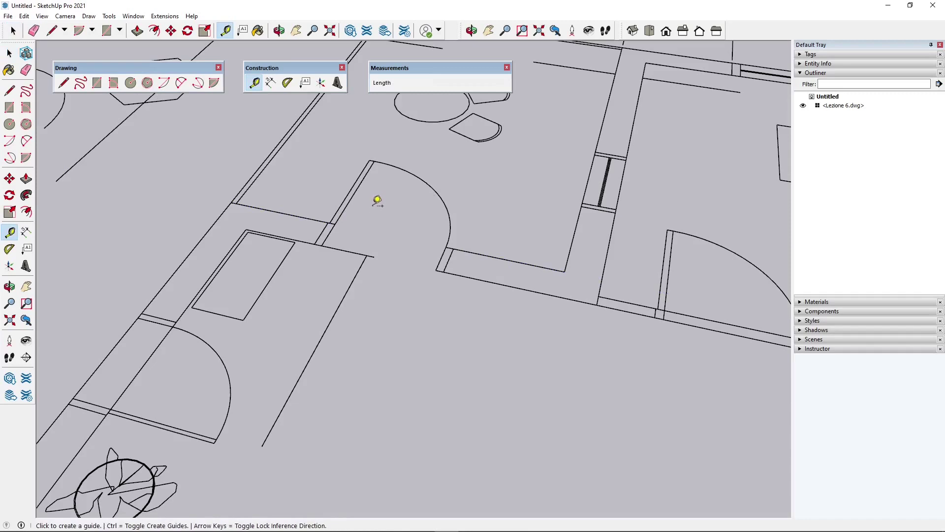
key("ctrl")
key("ctrl")
key("ctrl")
key("ctrl")
key("ctrl")
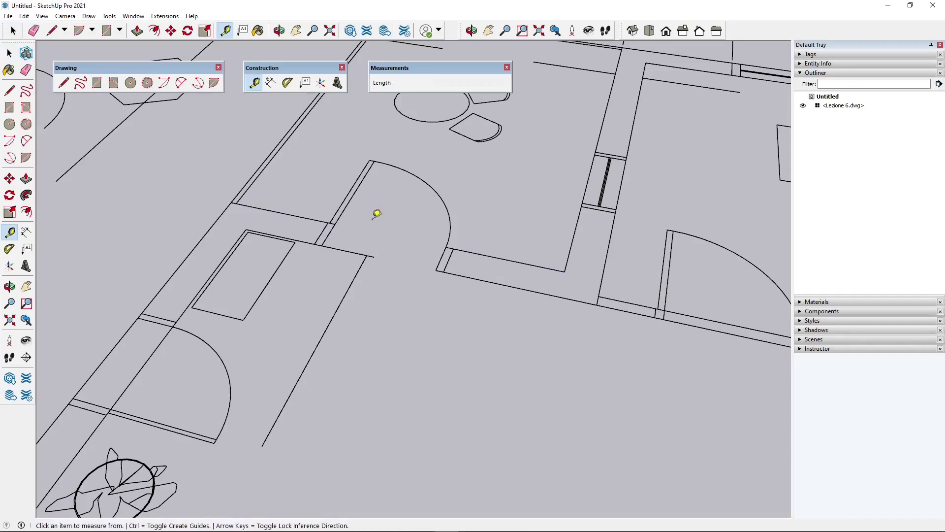
Step: Measure from the door-frame endpoint to the door-arc end, reading 93 cm
left_click(336, 224)
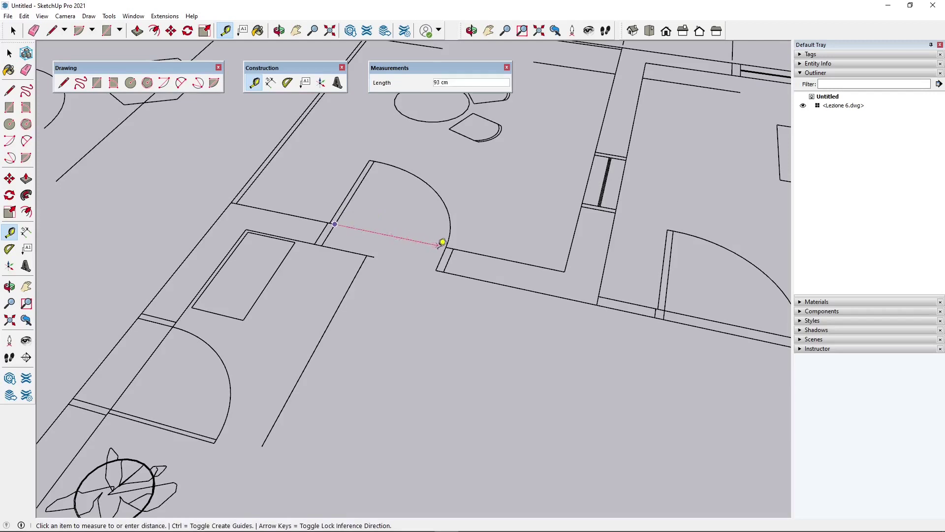
left_click(447, 241)
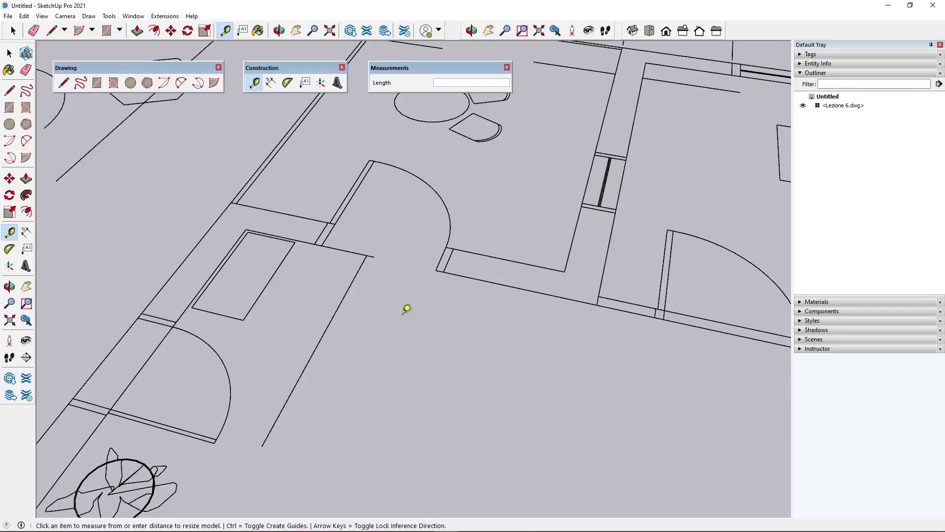
scroll(350, 294, "down", 3)
scroll(350, 294, "down", 6)
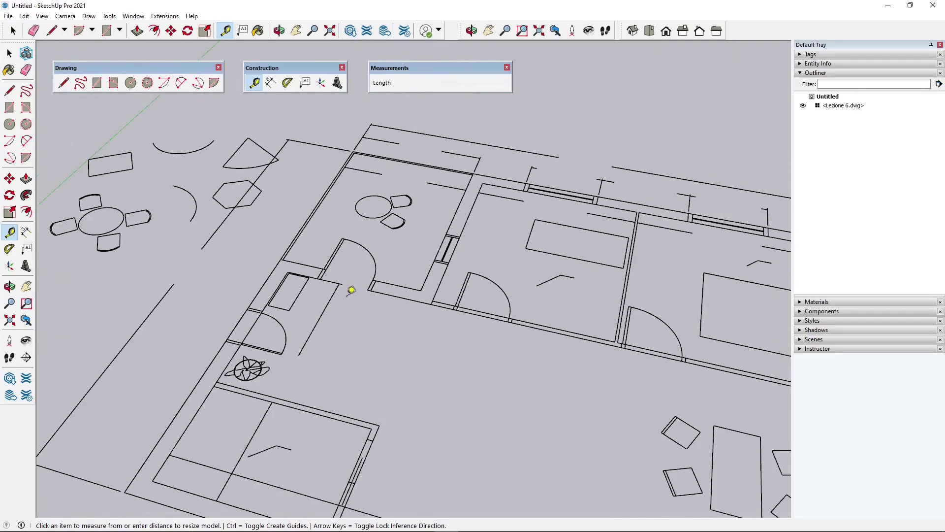
middle_click_drag(310, 239, 279, 235)
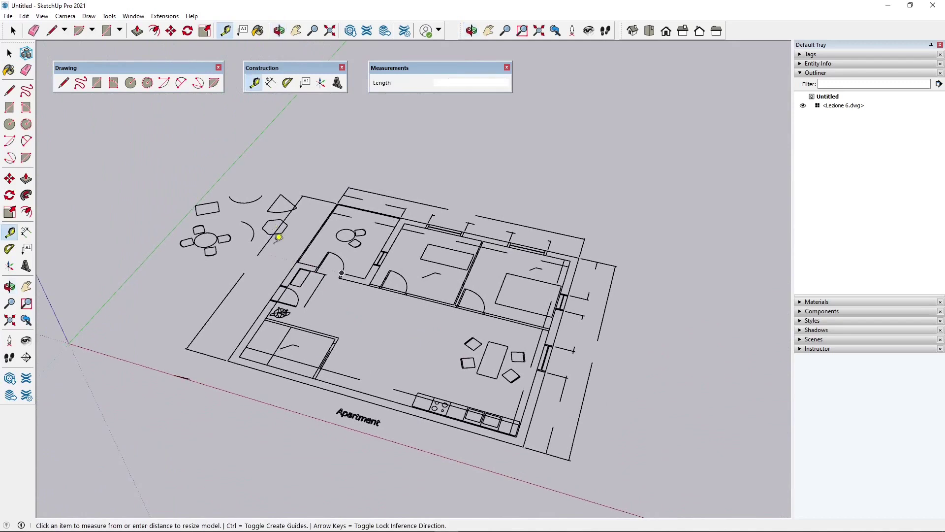
left_click(278, 235)
scroll(283, 230, "down", 4)
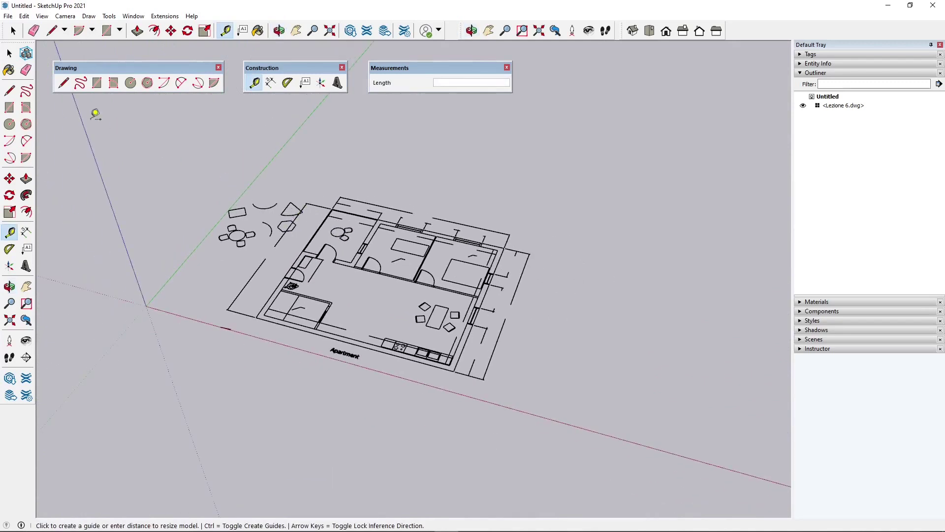
key("space")
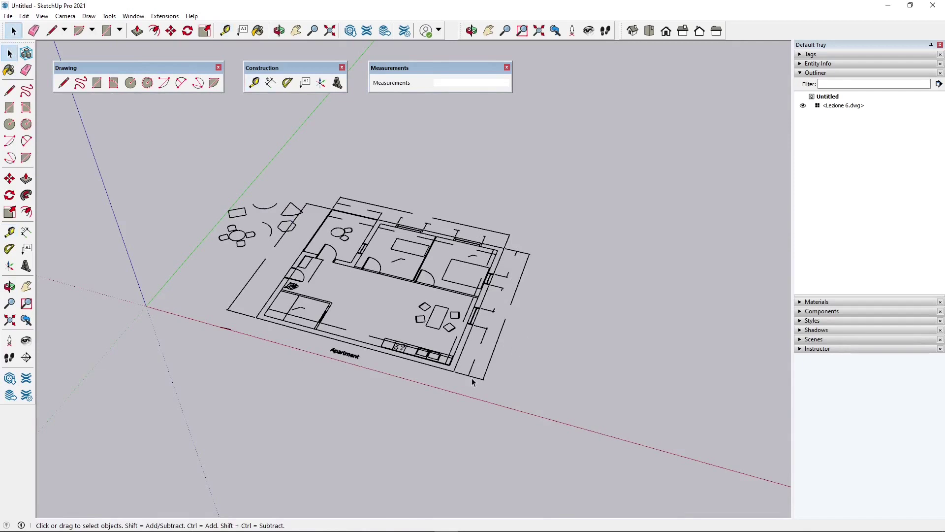
Step: Open the imported floor plan group for editing
left_click(431, 356)
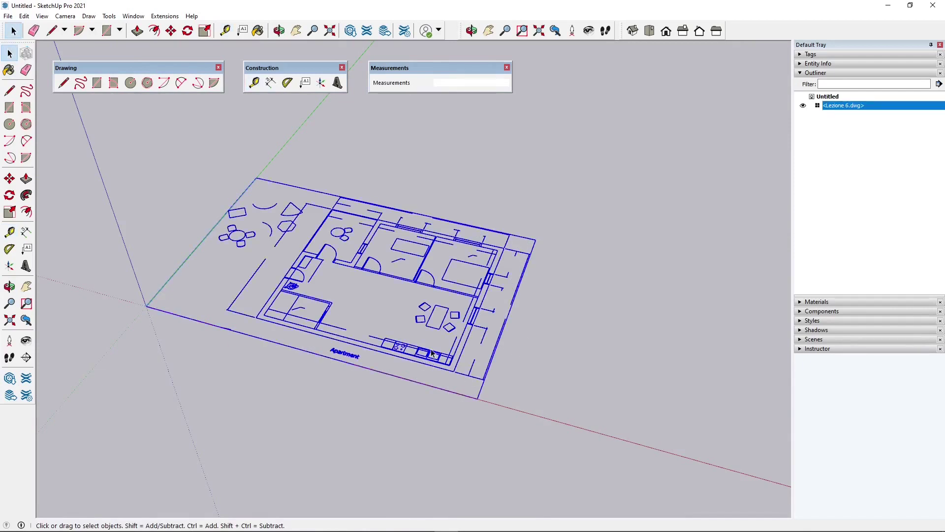
double_click(432, 352)
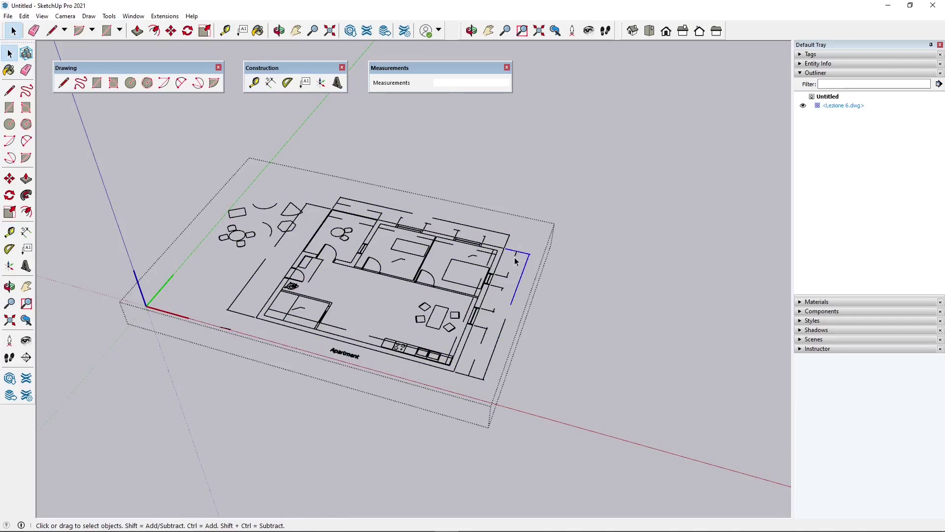
scroll(515, 261, "up", 3)
Step: Crossing-select and delete the two stray edges by the right wall
left_click_drag(495, 234, 496, 227)
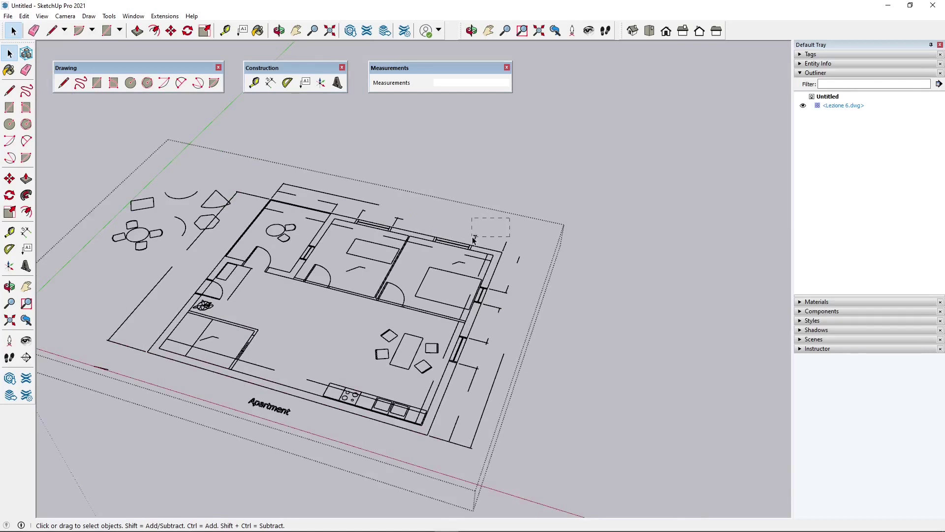
scroll(518, 260, "up", 3)
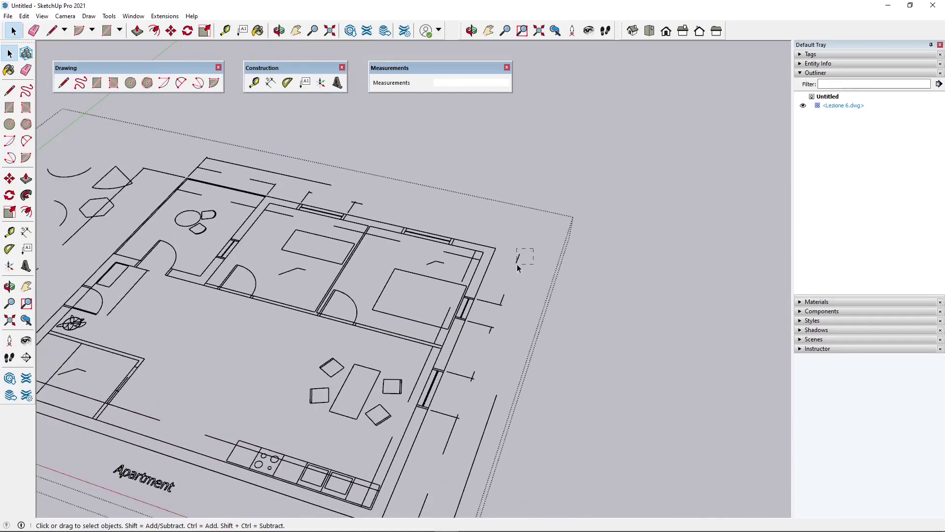
middle_click_drag(506, 317, 460, 400)
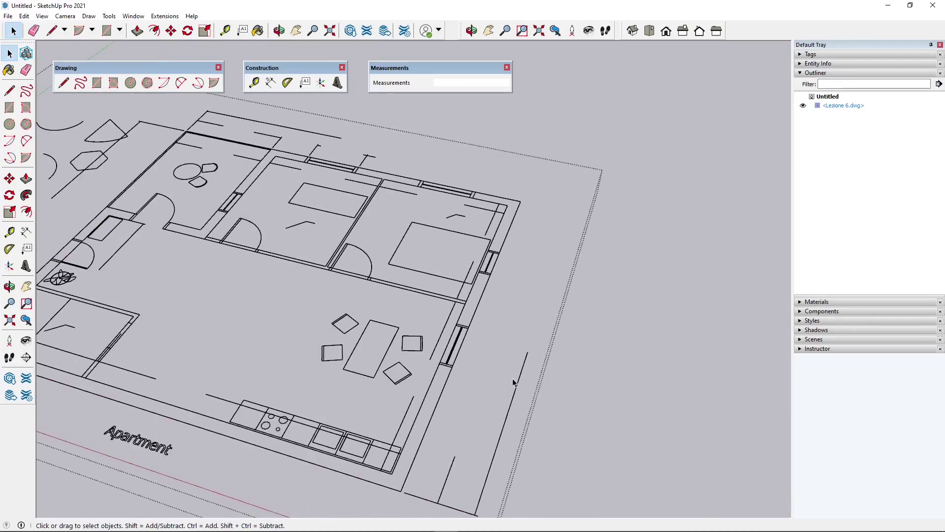
scroll(512, 366, "down", 3)
scroll(489, 407, "up", 3)
left_click_drag(471, 428, 435, 492)
key("Delete")
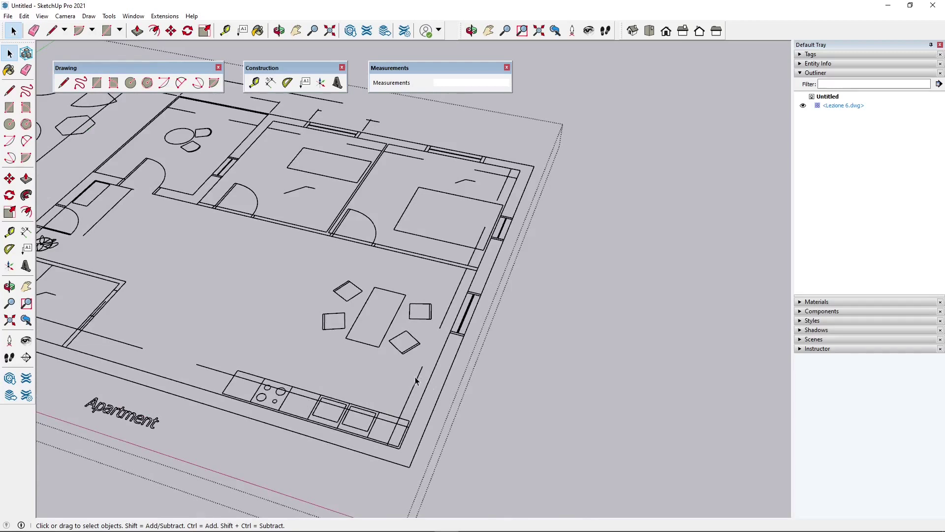
Step: Delete the short inner wall edge and another short stray edge
left_click(416, 378)
key("Delete")
left_click(446, 318)
key("Delete")
Step: Delete the stray edges at the upper-right corner and near the top wall
key("Delete")
left_click_drag(487, 183, 450, 188)
key("Delete")
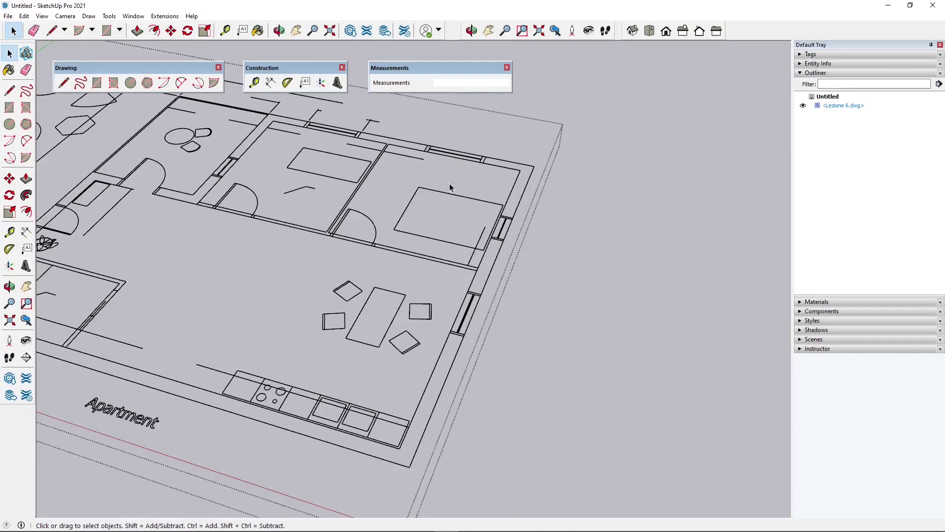
left_click(367, 146)
key("Delete")
scroll(374, 153, "down", 5)
scroll(387, 166, "up", 7)
scroll(387, 166, "up", 2)
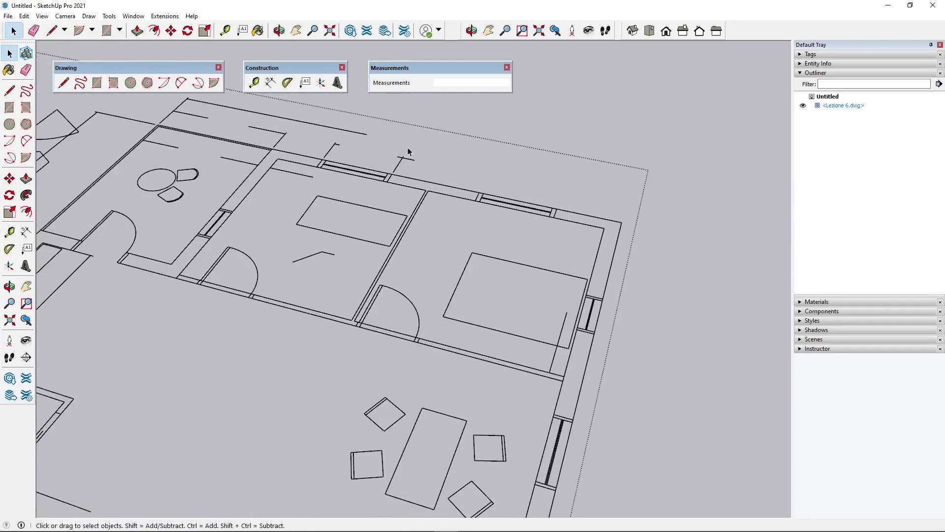